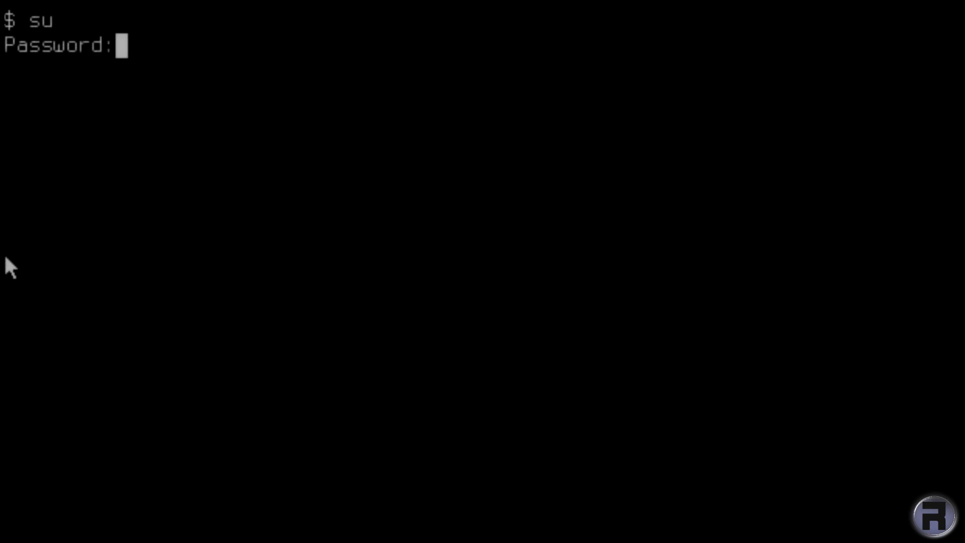
{"action": "key", "text": "Return"}
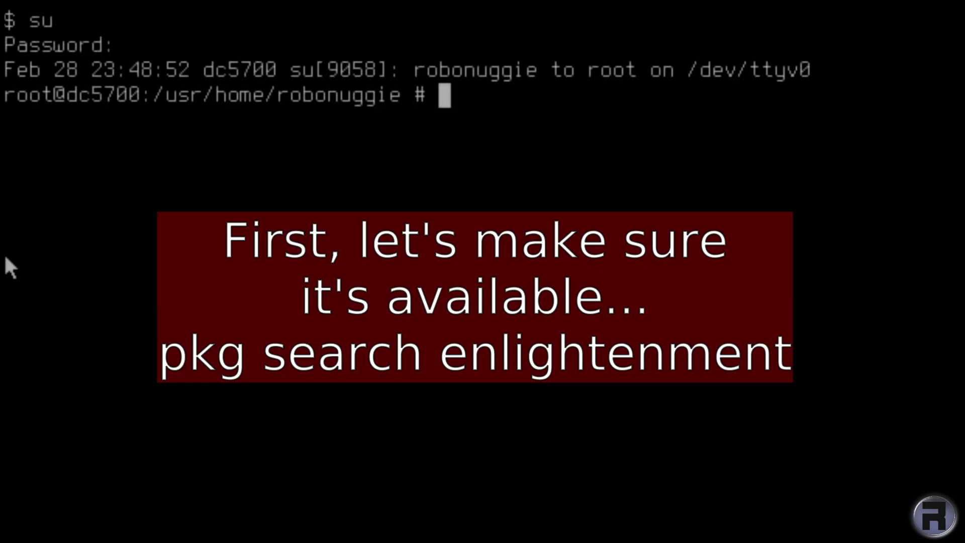
Log in as root and search pkg for enlightenment, finding version 0.22.4_1,2
{"action": "type", "text": "pkg s"}
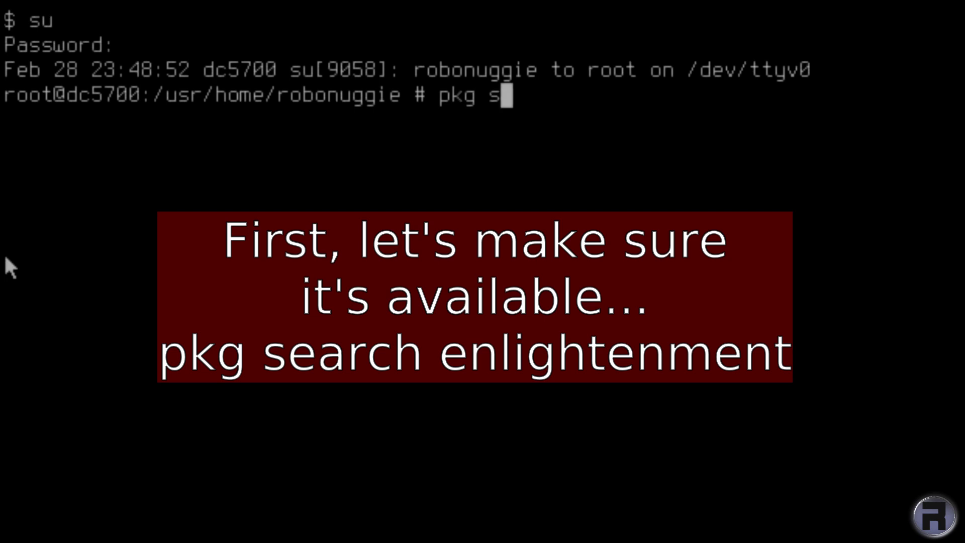
{"action": "type", "text": "earch e"}
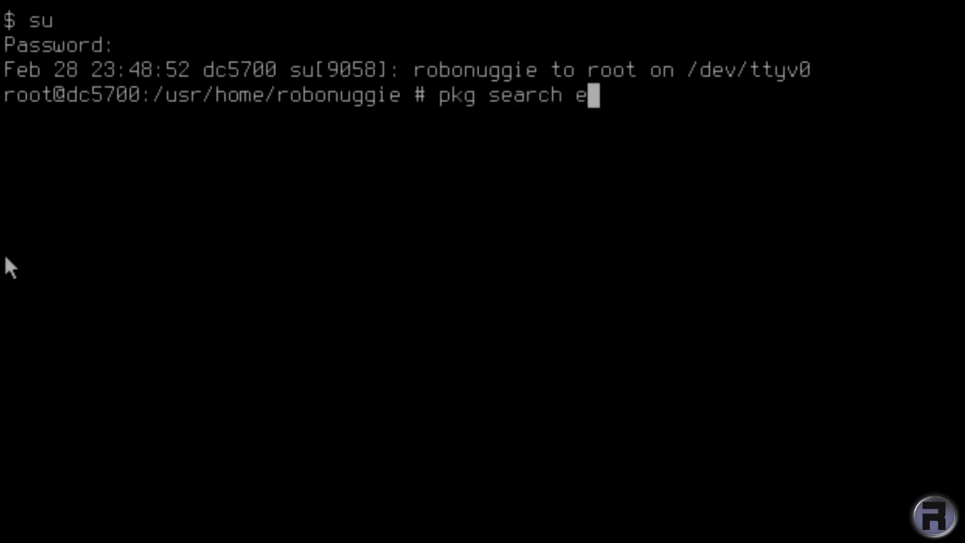
{"action": "type", "text": "nligh"}
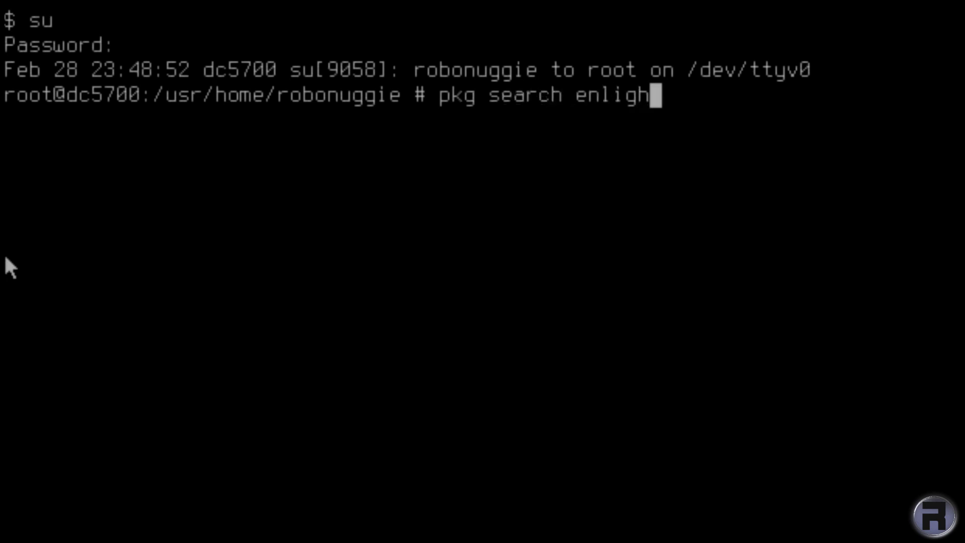
{"action": "type", "text": "tenment"}
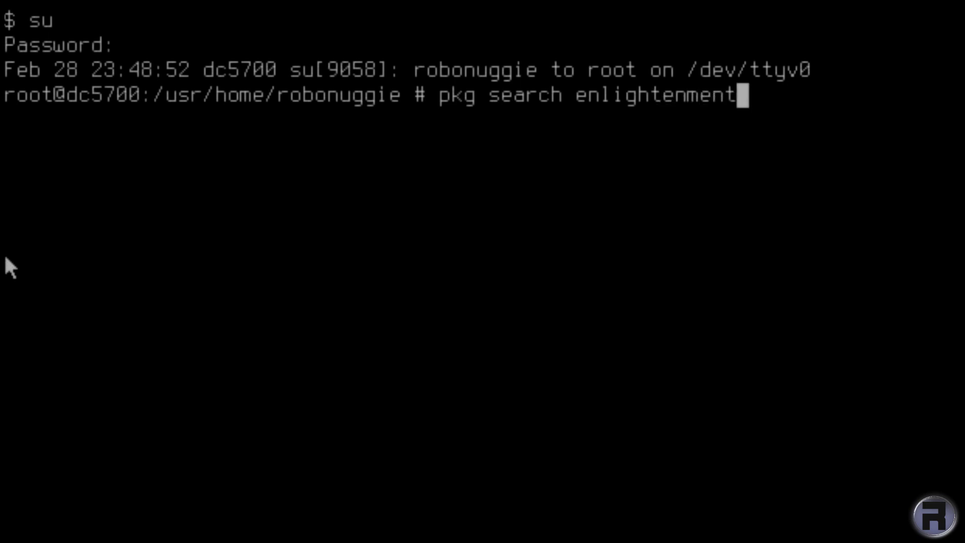
{"action": "key", "text": "Return"}
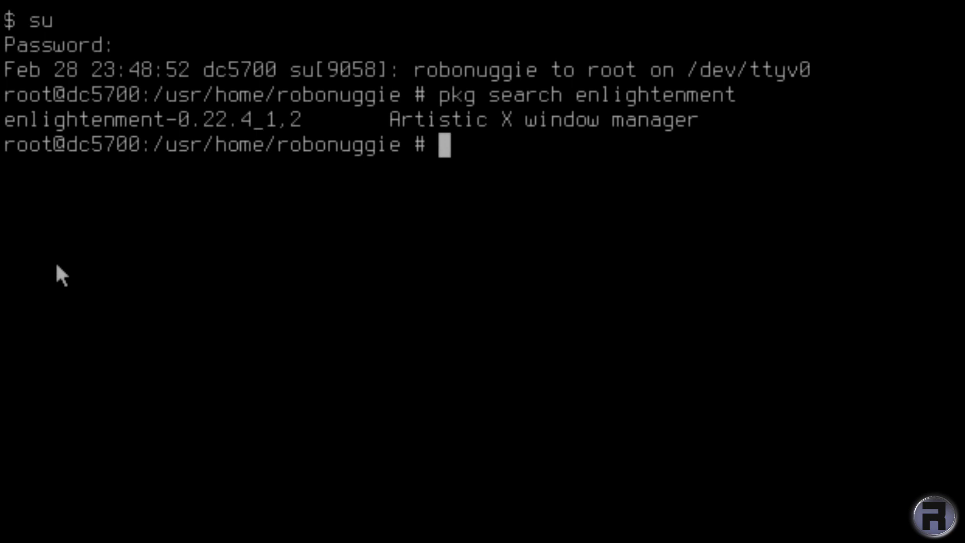
Install the enlightenment package, accepting all 109 packages at the prompt
{"action": "type", "text": "pkg install "}
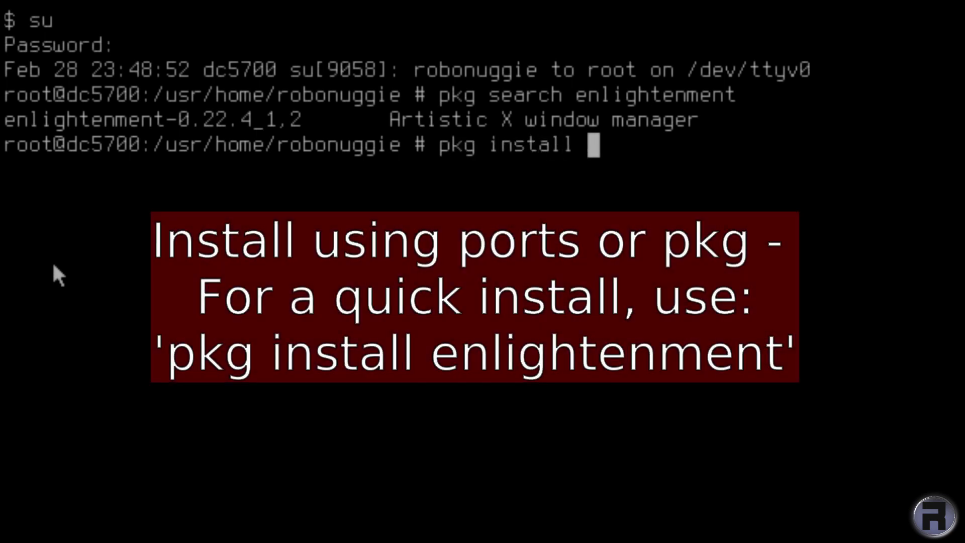
{"action": "type", "text": "enlightenment"}
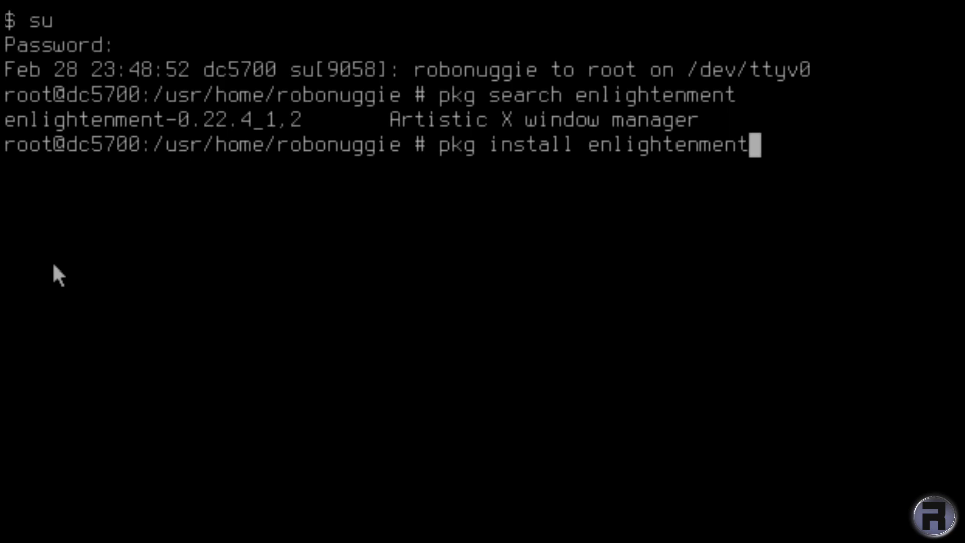
{"action": "key", "text": "Return"}
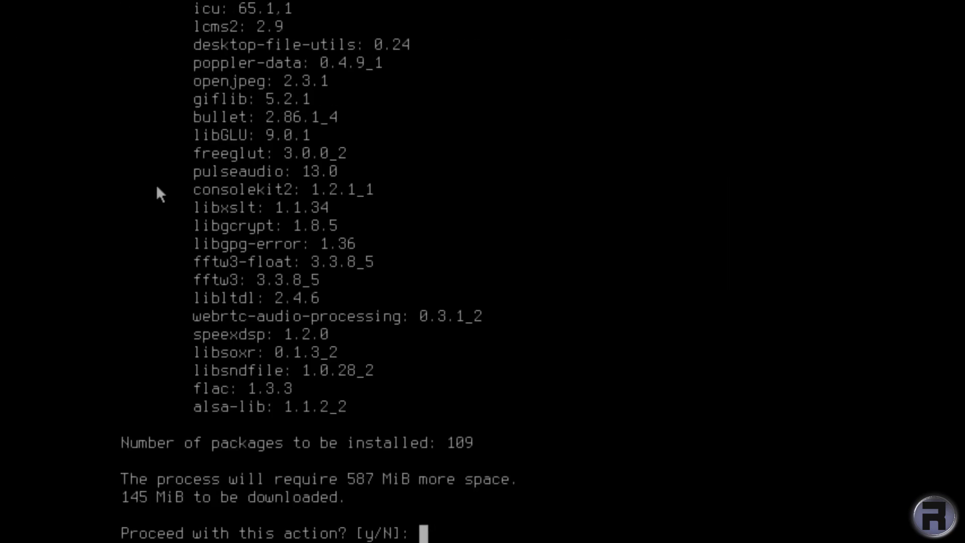
{"action": "type", "text": "y"}
{"action": "key", "text": "Return"}
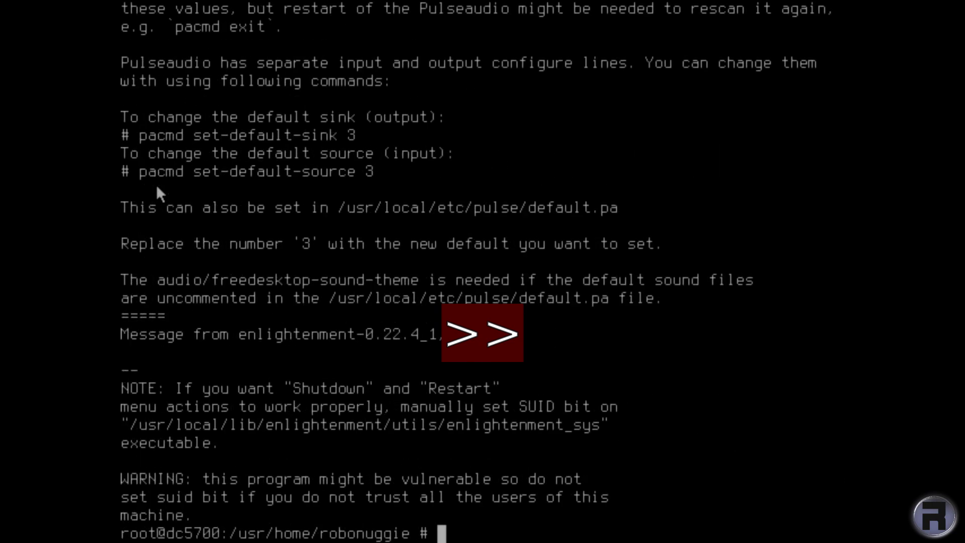
Install the slim 1.3.6_18 login manager with pkg, confirming with y
{"action": "type", "text": "p"}
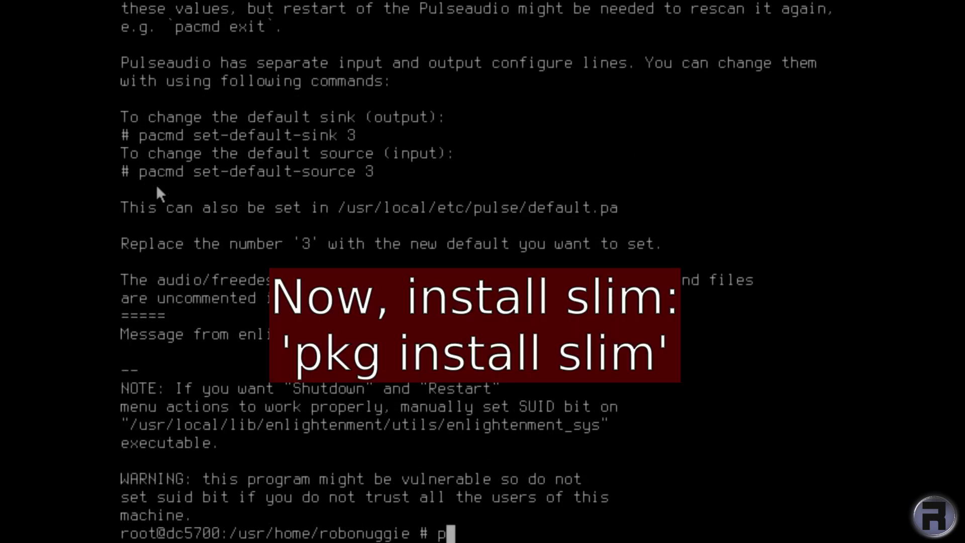
{"action": "type", "text": "kg in"}
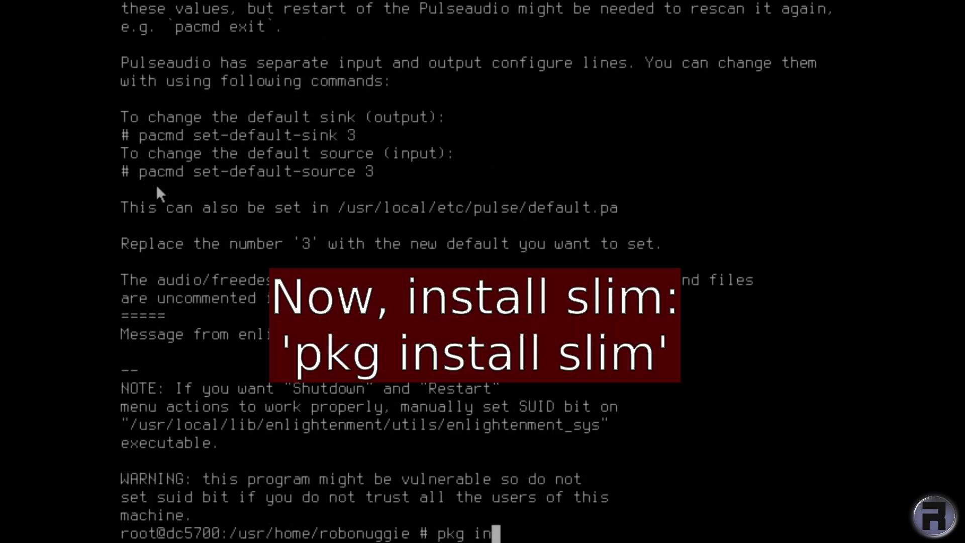
{"action": "type", "text": "sta"}
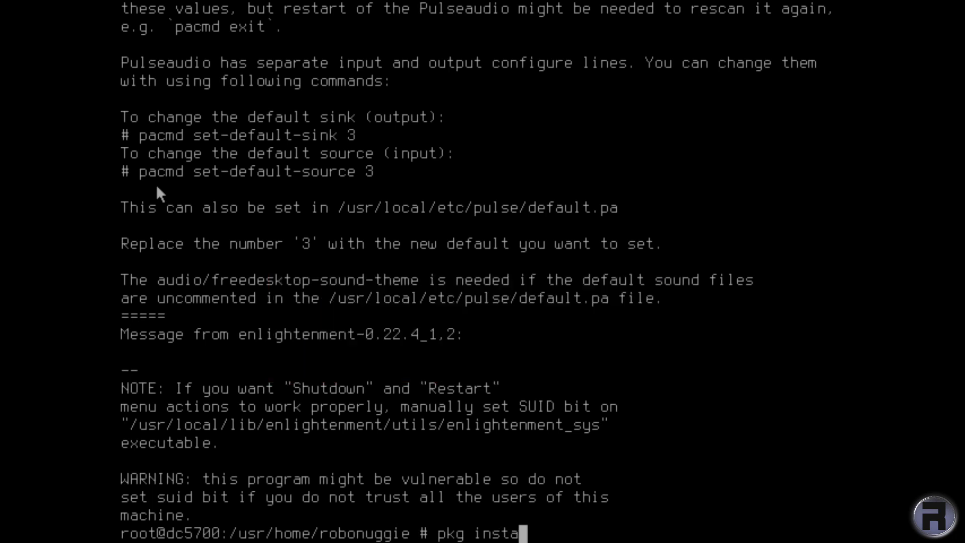
{"action": "type", "text": "ll slim"}
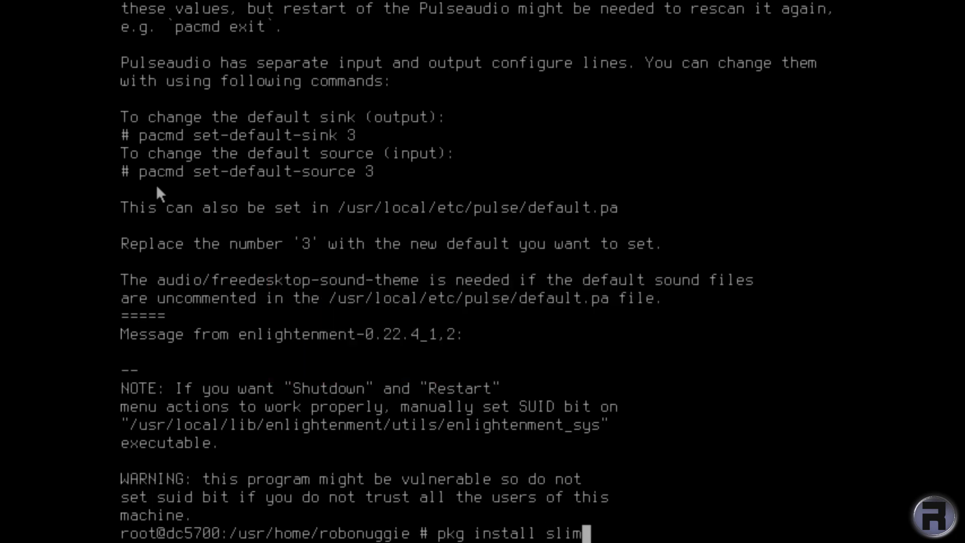
{"action": "key", "text": "Return"}
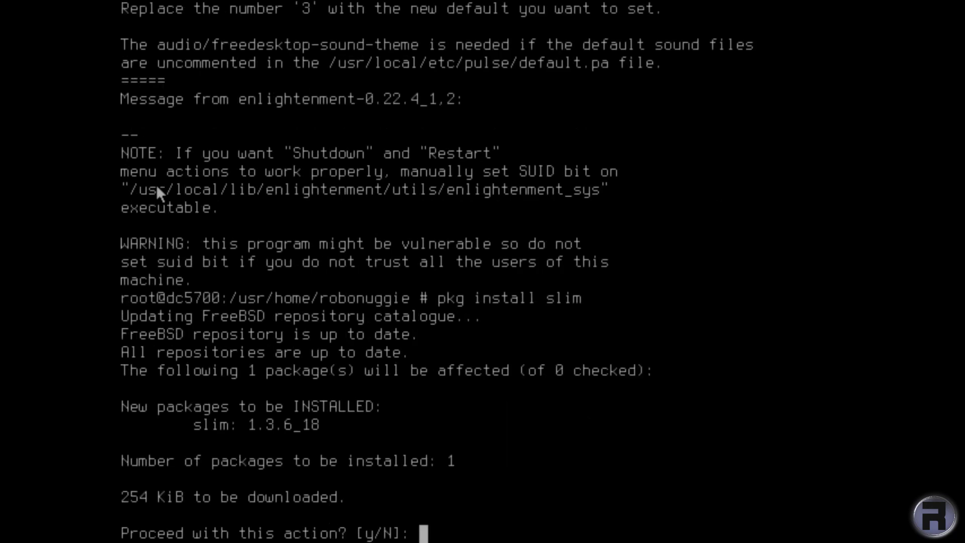
{"action": "type", "text": "y"}
{"action": "key", "text": "Return"}
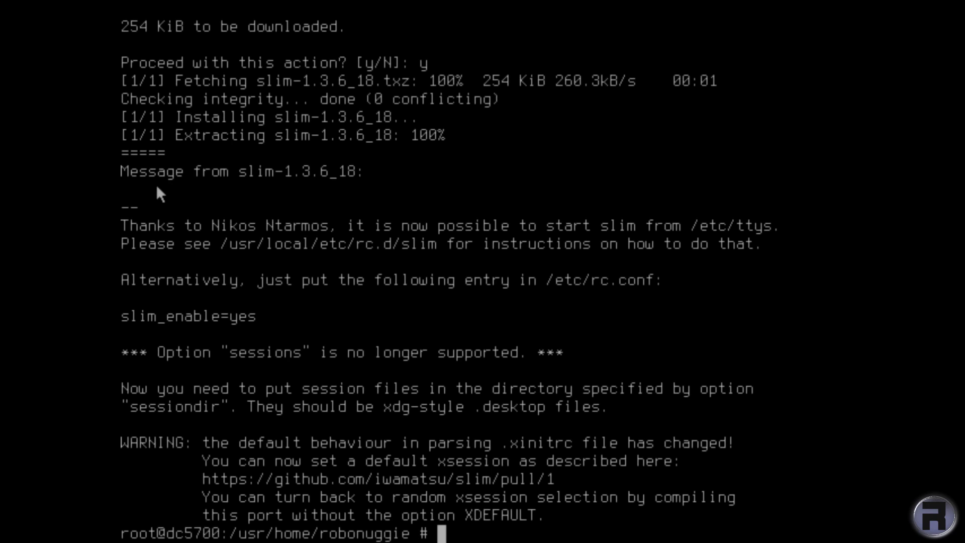
Exit the root shell back to the user prompt and type edit .xinitrc
{"action": "type", "text": "exit"}
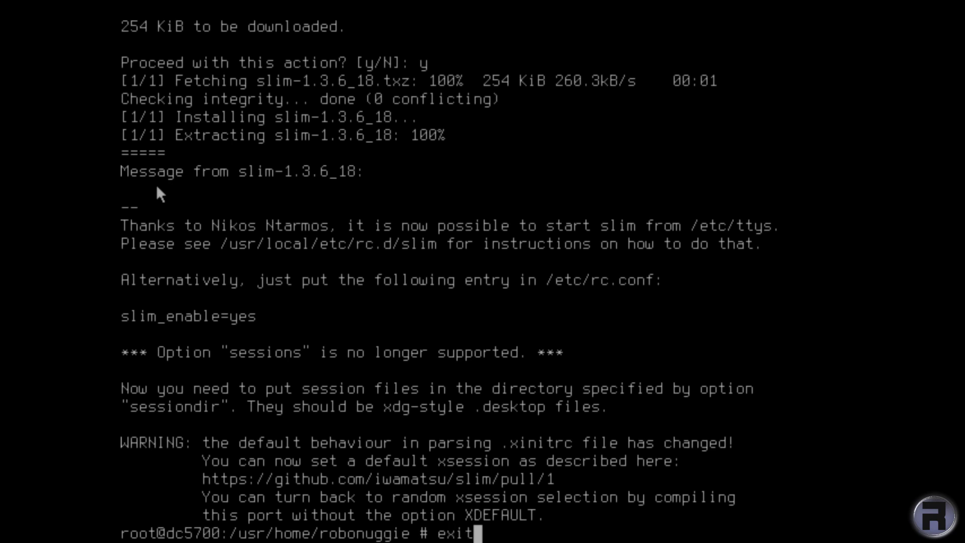
{"action": "key", "text": "Return"}
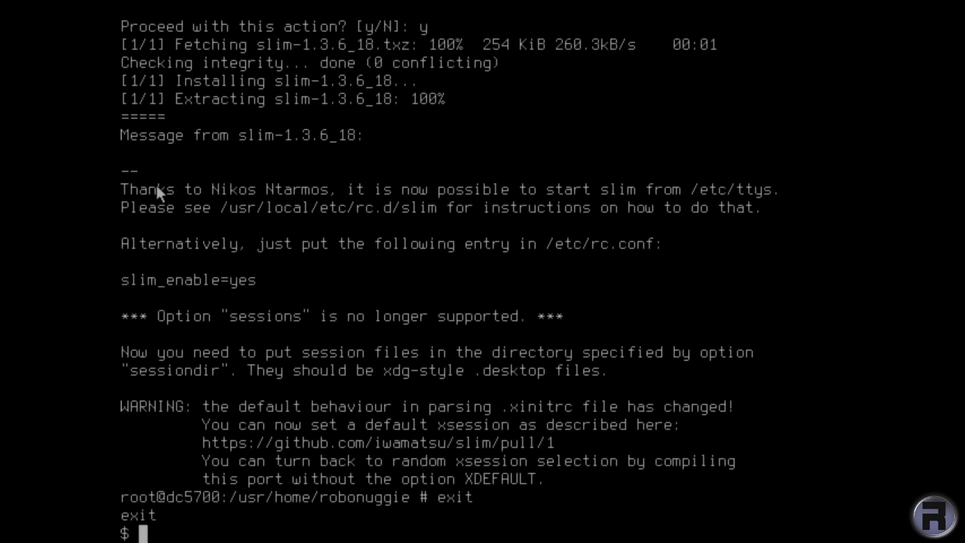
{"action": "type", "text": "edit "}
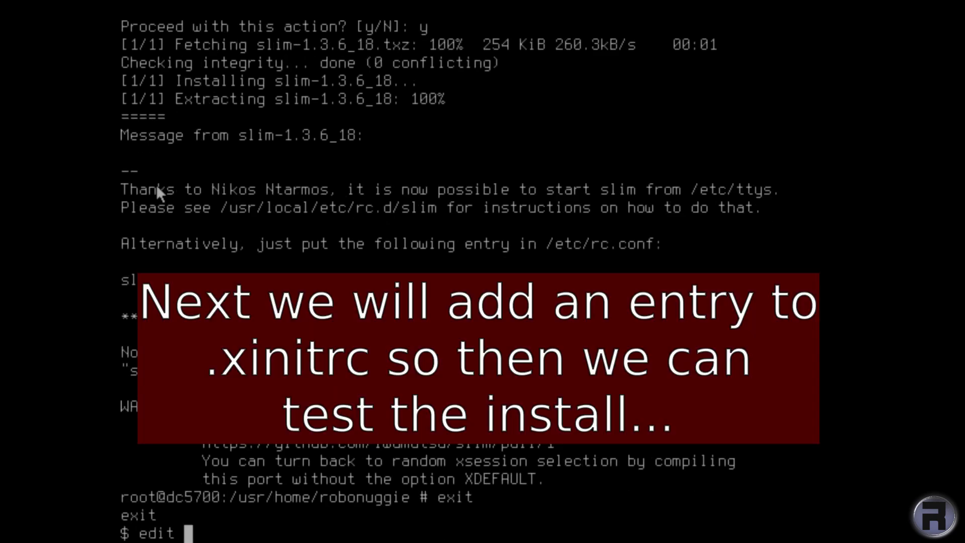
{"action": "type", "text": ".xin"}
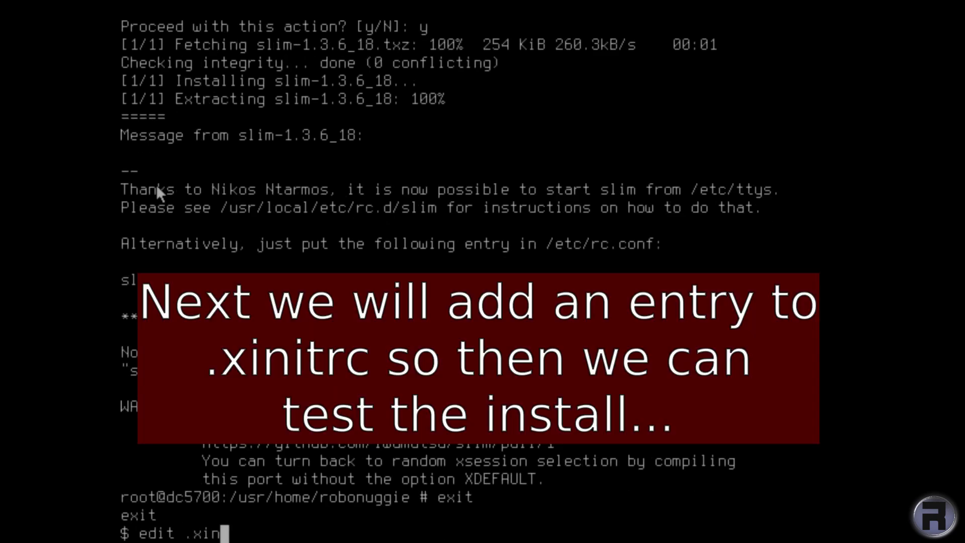
{"action": "type", "text": "itrc"}
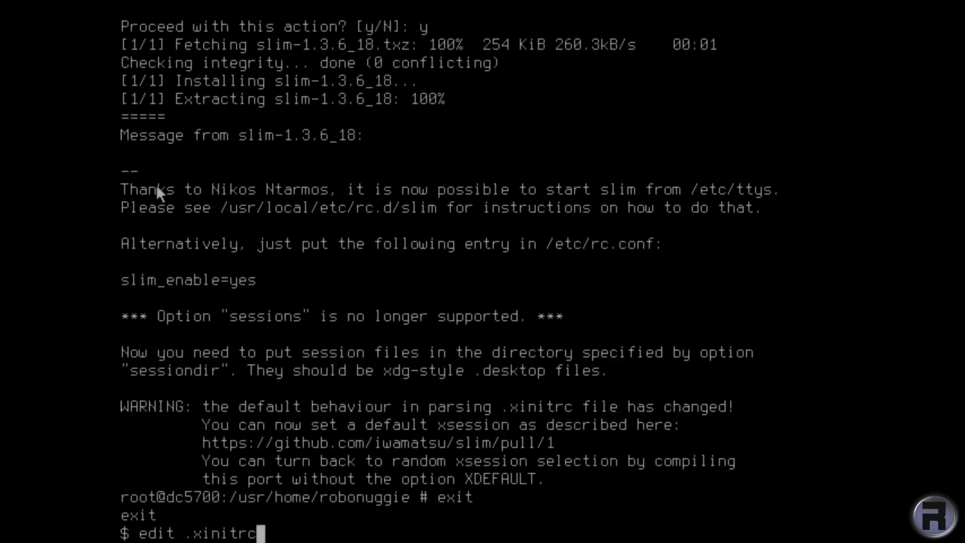
Write 'exec /usr/local/bin/enlightenment_start' into .xinitrc, save it, and type startx
{"action": "key", "text": "Return"}
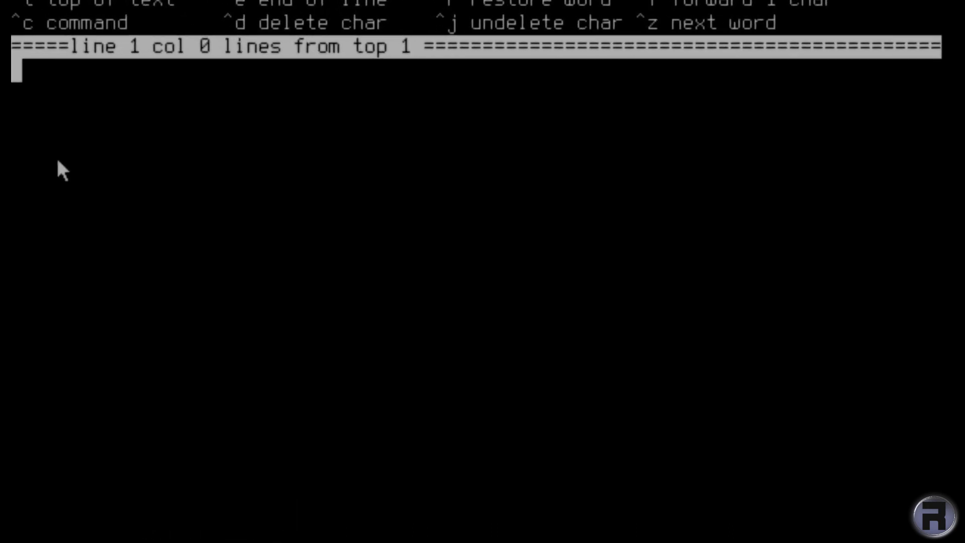
{"action": "type", "text": "exec /usr/local"}
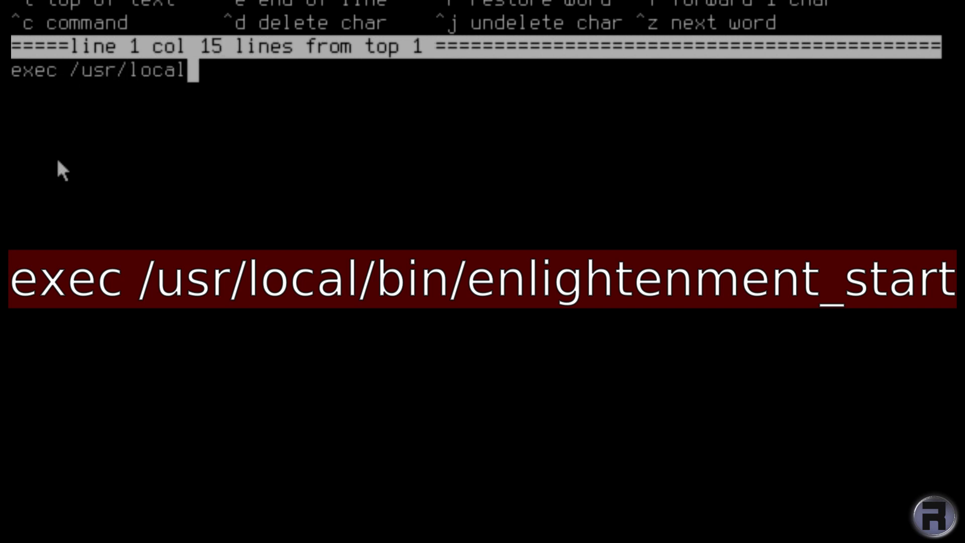
{"action": "type", "text": "/bin/en"}
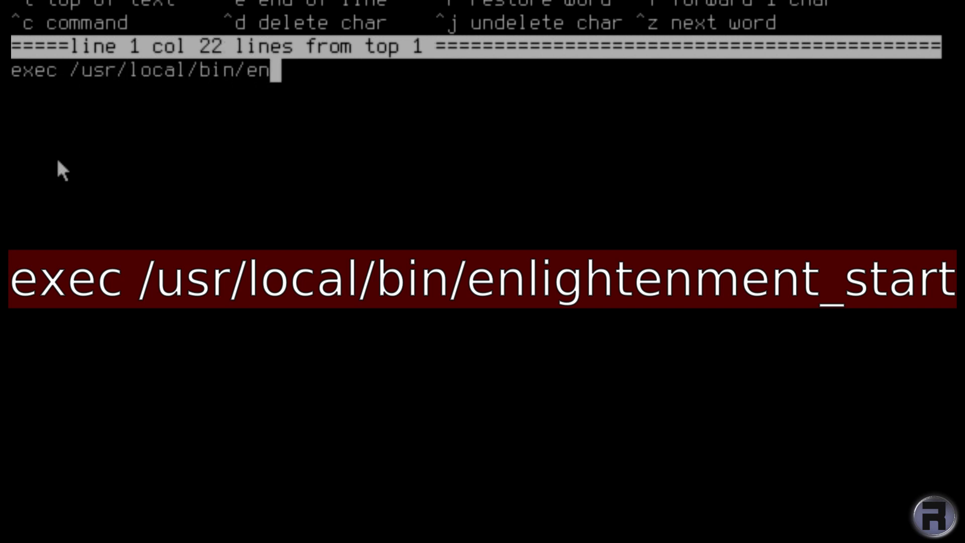
{"action": "type", "text": "lightenment_"}
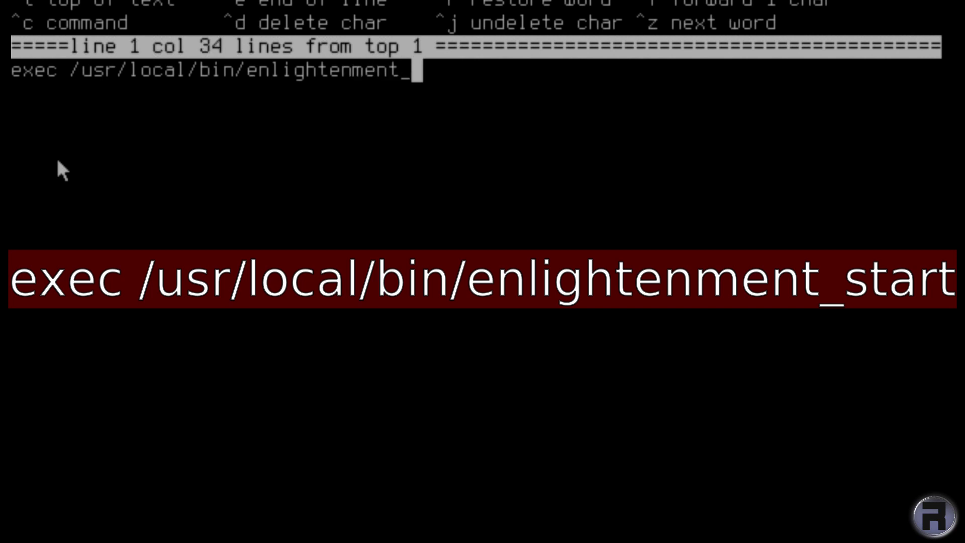
{"action": "type", "text": "start"}
{"action": "key", "text": "Return"}
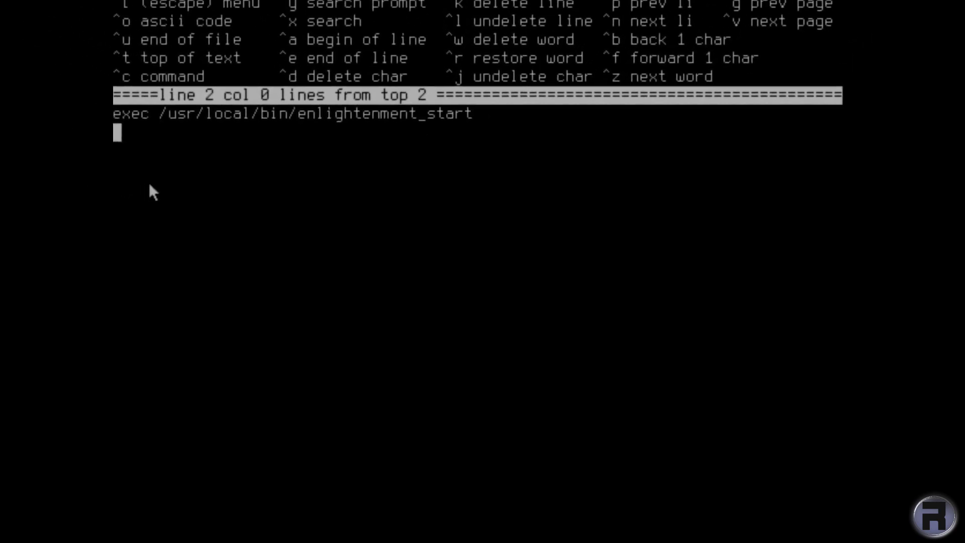
{"action": "key", "text": "Escape"}
{"action": "key", "text": "a"}
{"action": "key", "text": "a"}
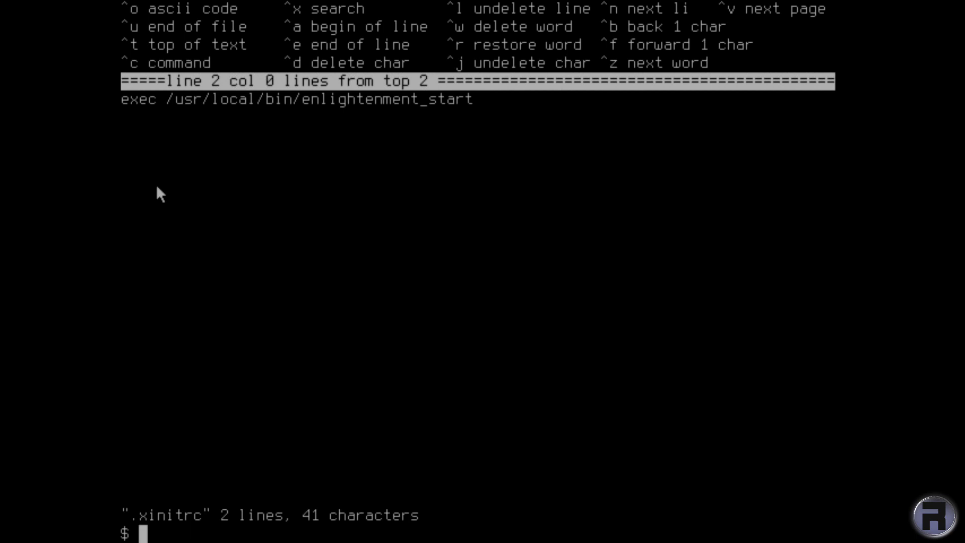
{"action": "type", "text": "startx"}
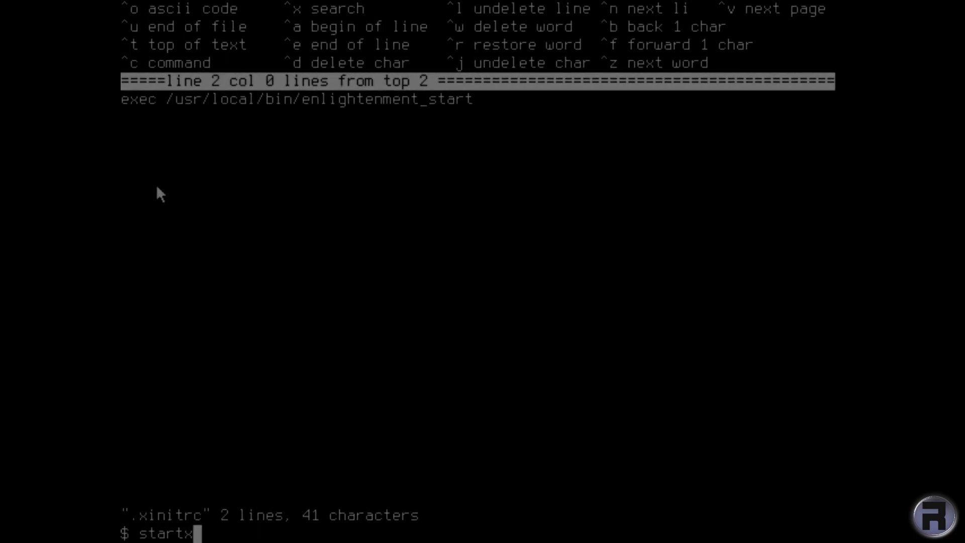
Start the X session and choose English (UK) as the setup language
{"action": "key", "text": "Return"}
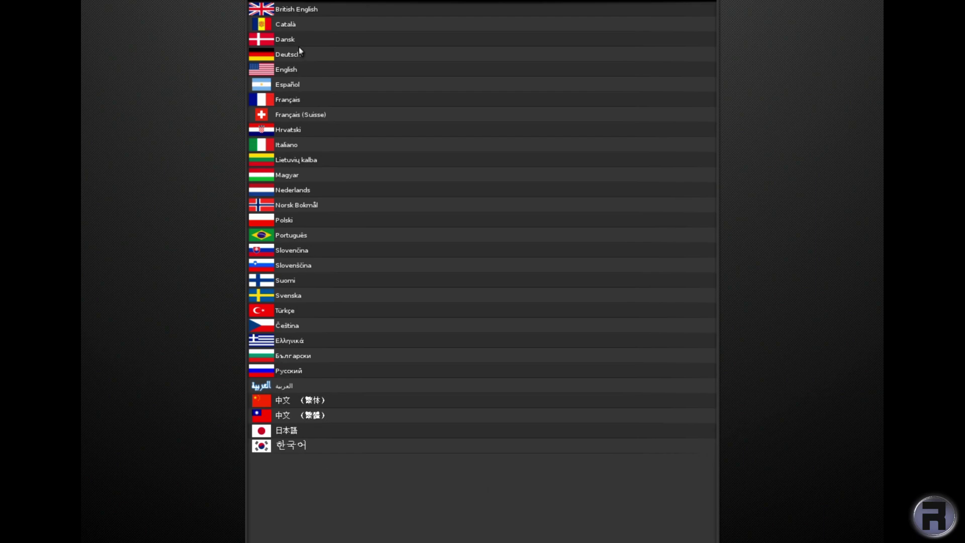
{"action": "left_click", "coordinate": [297, 14]}
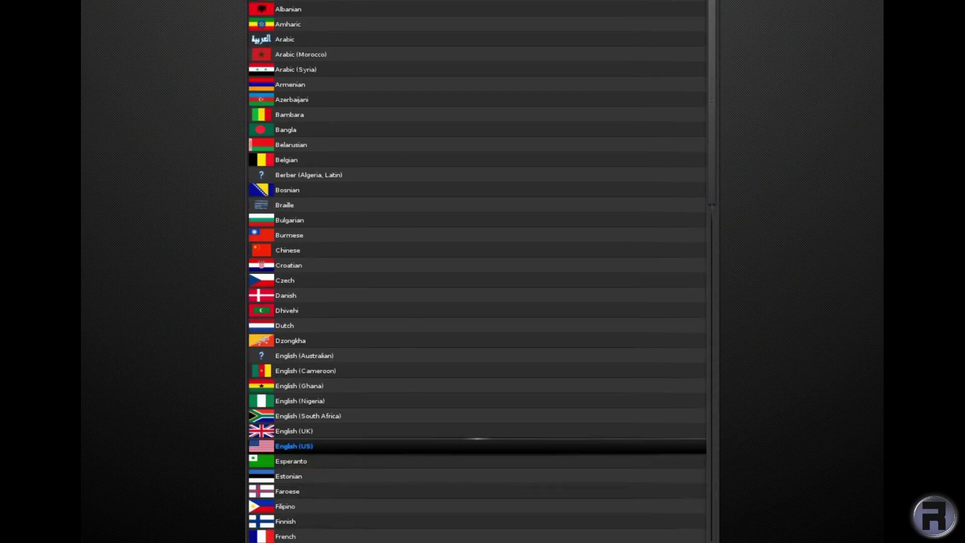
{"action": "left_click", "coordinate": [332, 431]}
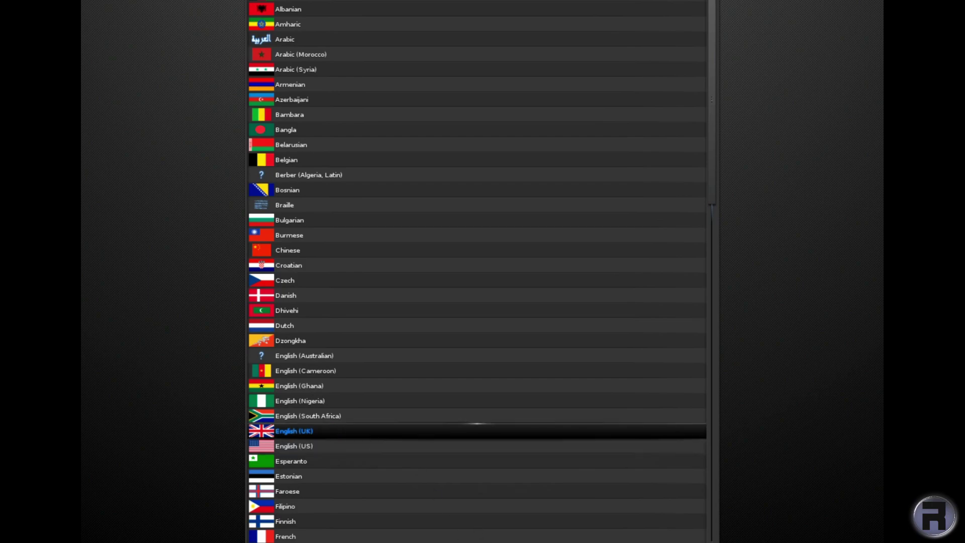
{"action": "key", "text": "Return"}
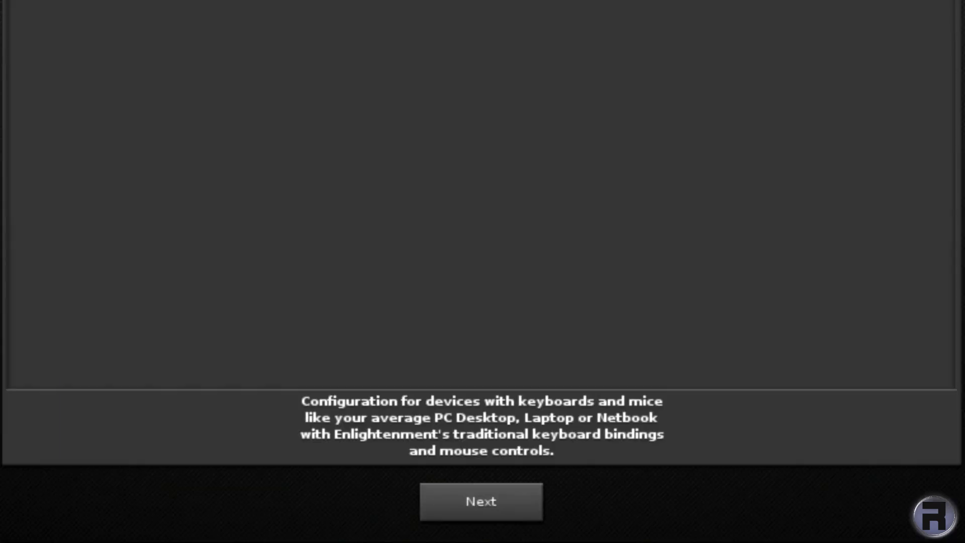
Preview the tiling profile, then select the standard profile and continue
{"action": "key", "text": "Down"}
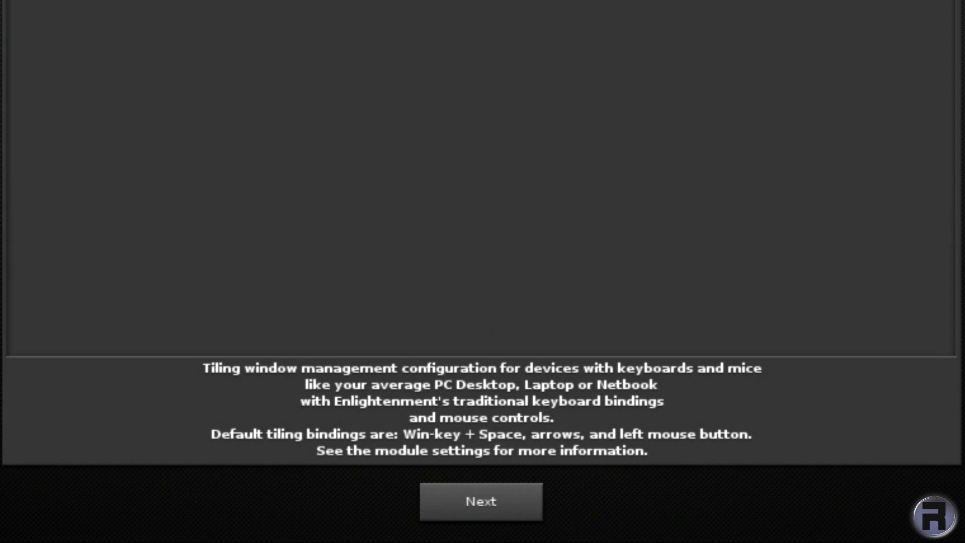
{"action": "key", "text": "Up"}
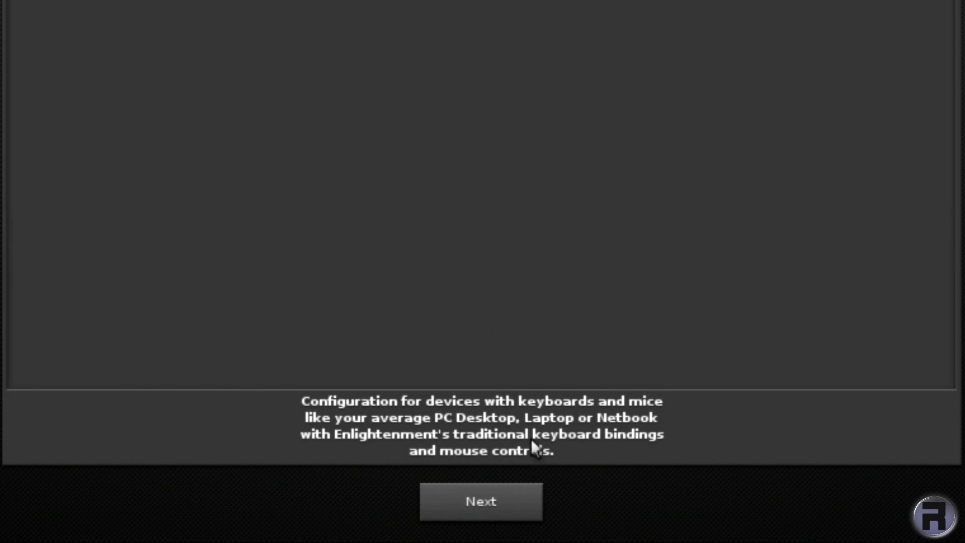
{"action": "left_click", "coordinate": [502, 501]}
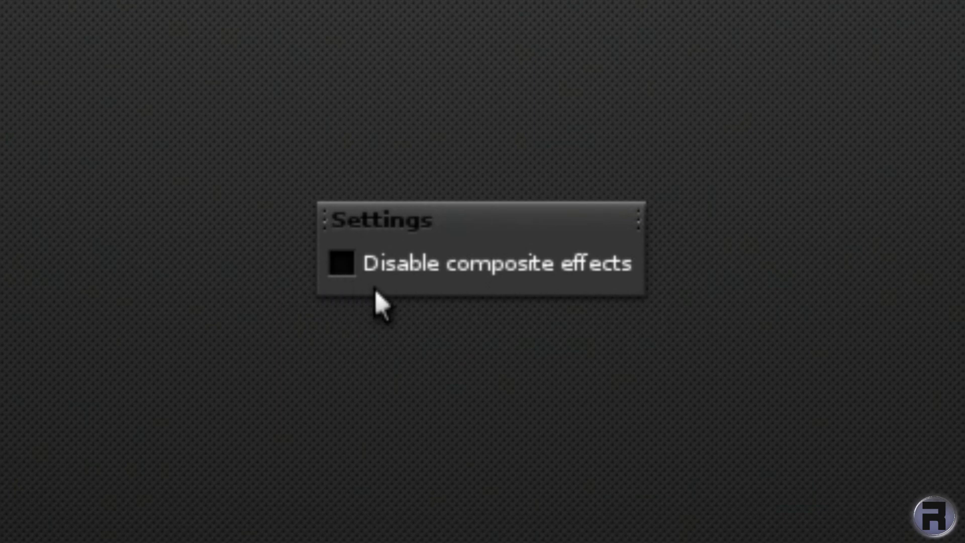
Keep composite effects on, turn off update checking, then view the gauge options and calendar
{"action": "left_click", "coordinate": [347, 275]}
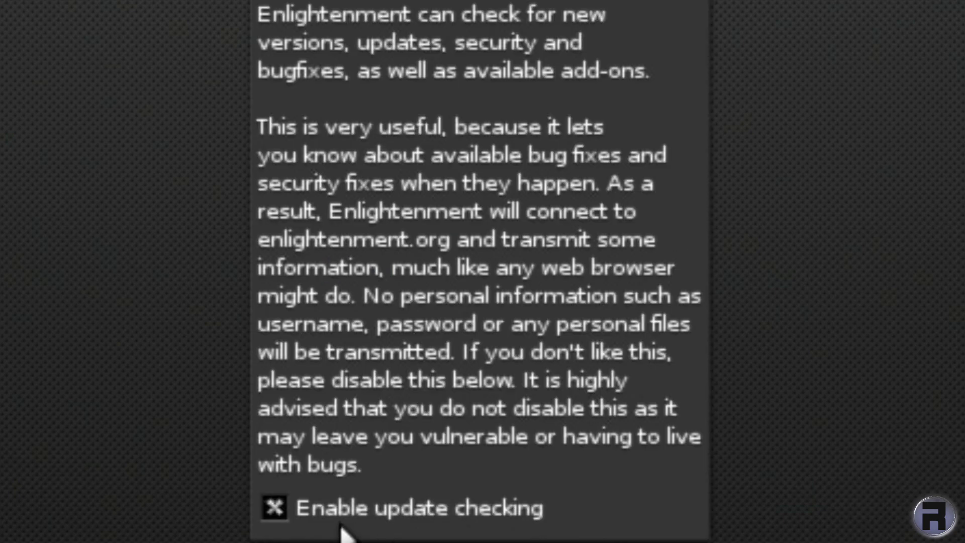
{"action": "left_click", "coordinate": [273, 506]}
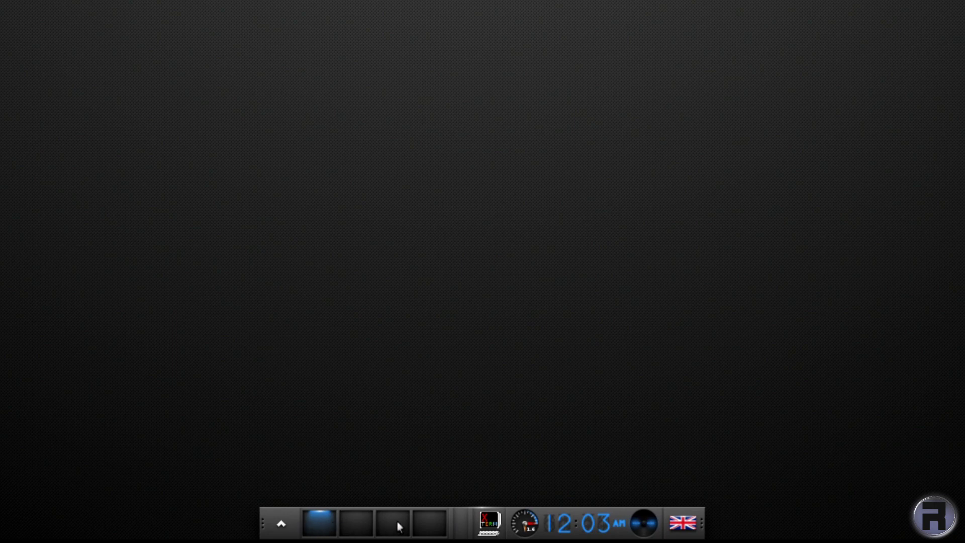
{"action": "right_click", "coordinate": [526, 526]}
{"action": "left_click", "coordinate": [526, 525]}
{"action": "left_click", "coordinate": [567, 527]}
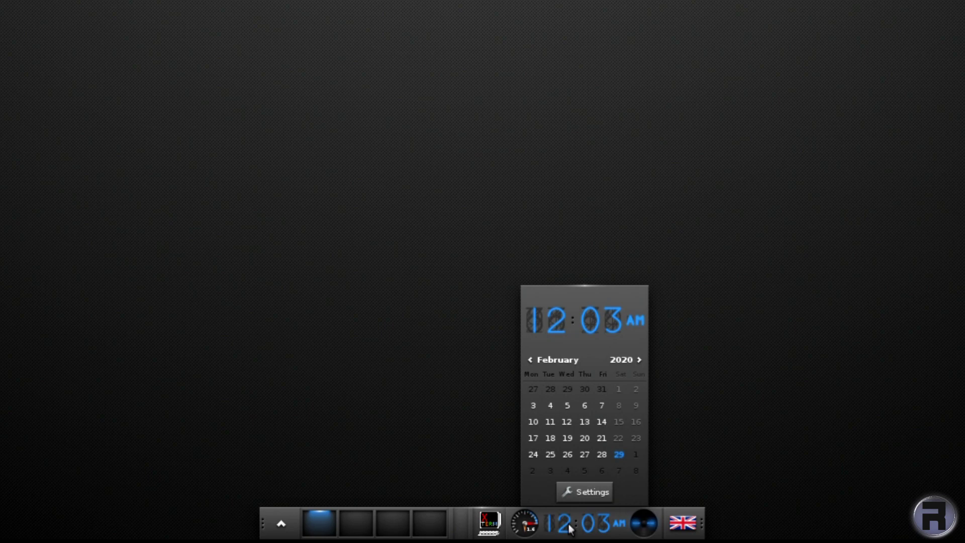
Close the calendar, then open and close the volume control and keyboard layout popups
{"action": "left_click", "coordinate": [569, 527]}
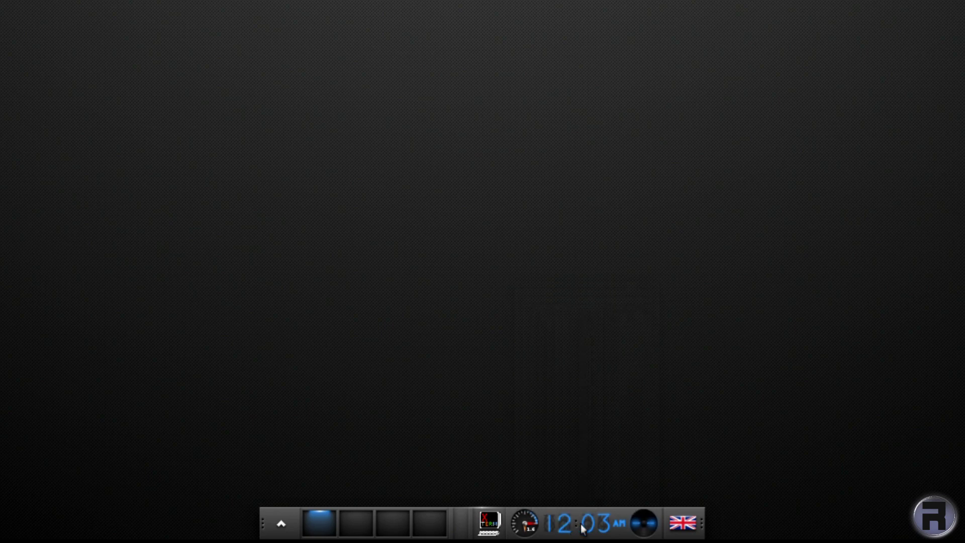
{"action": "left_click", "coordinate": [639, 524]}
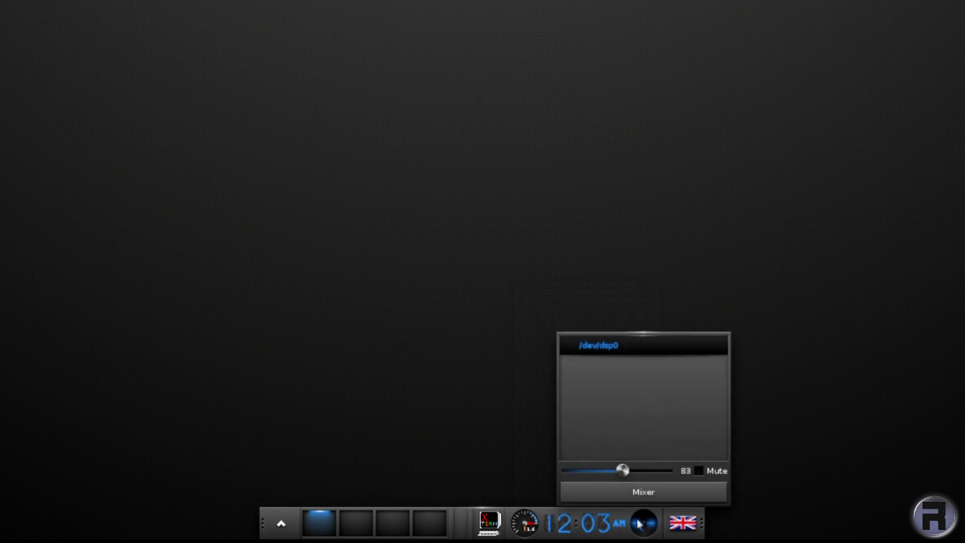
{"action": "left_click", "coordinate": [639, 524]}
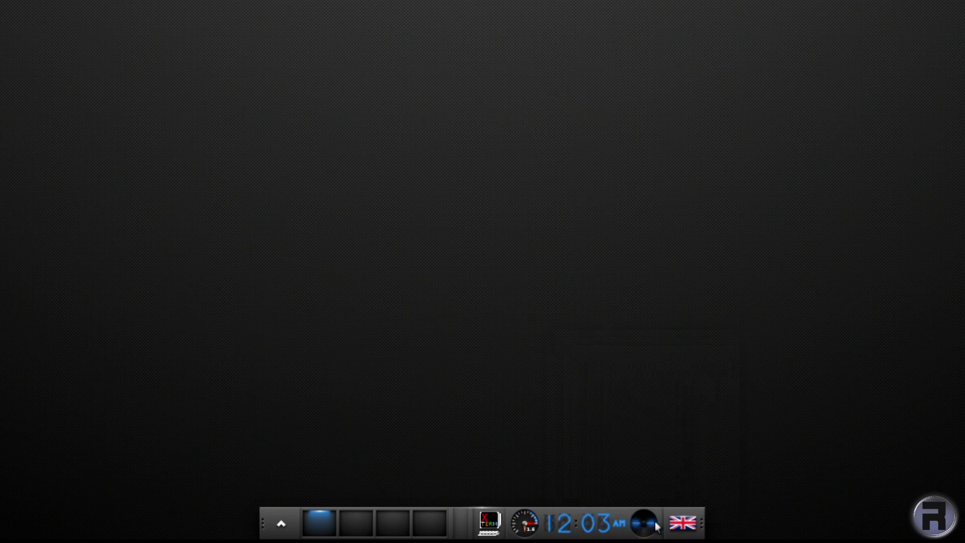
{"action": "left_click", "coordinate": [690, 525]}
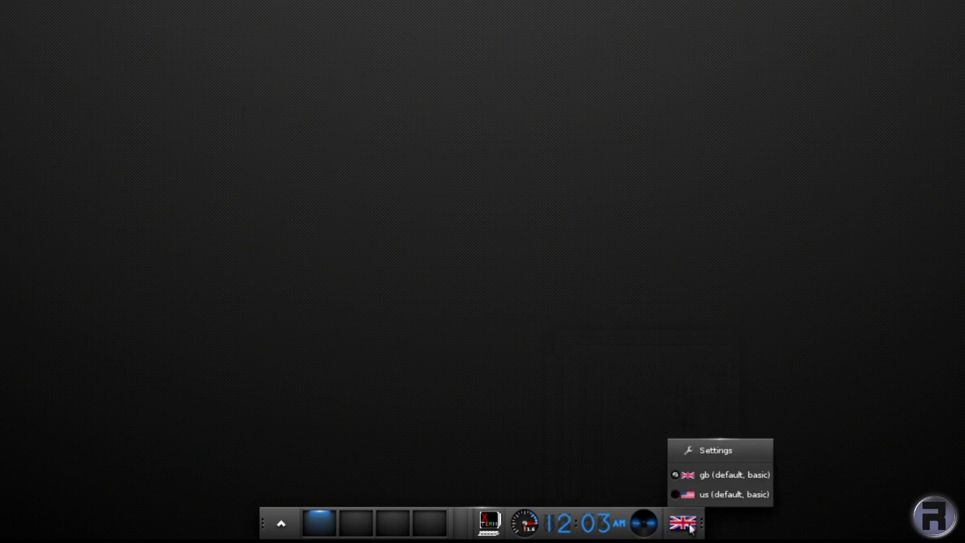
{"action": "left_click", "coordinate": [690, 527]}
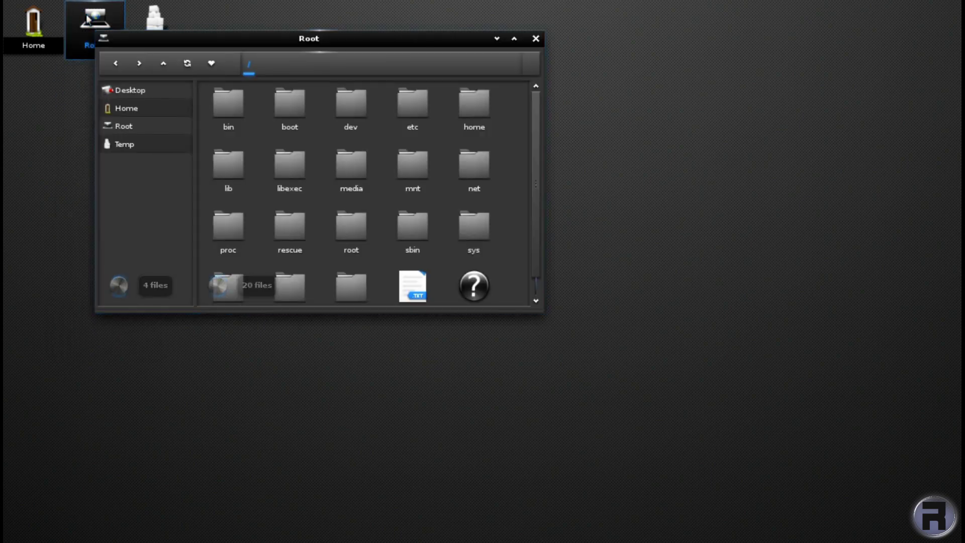
{"action": "double_click", "coordinate": [38, 25]}
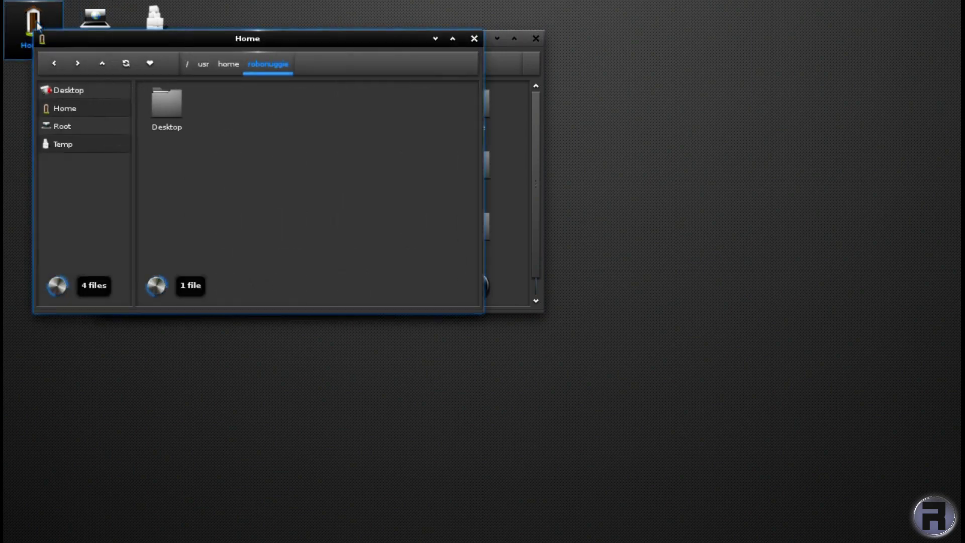
{"action": "left_click_drag", "start_coordinate": [100, 40], "coordinate": [276, 252]}
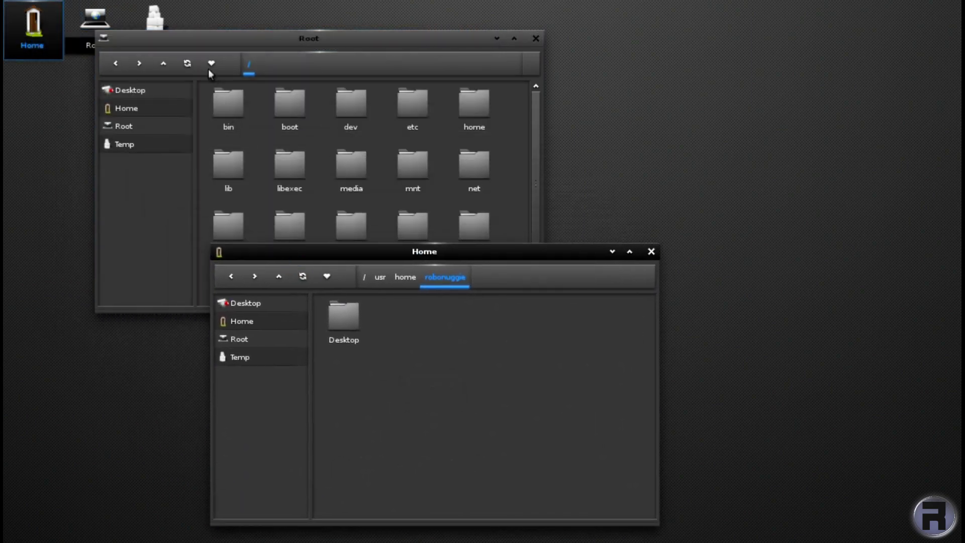
{"action": "left_click", "coordinate": [215, 50]}
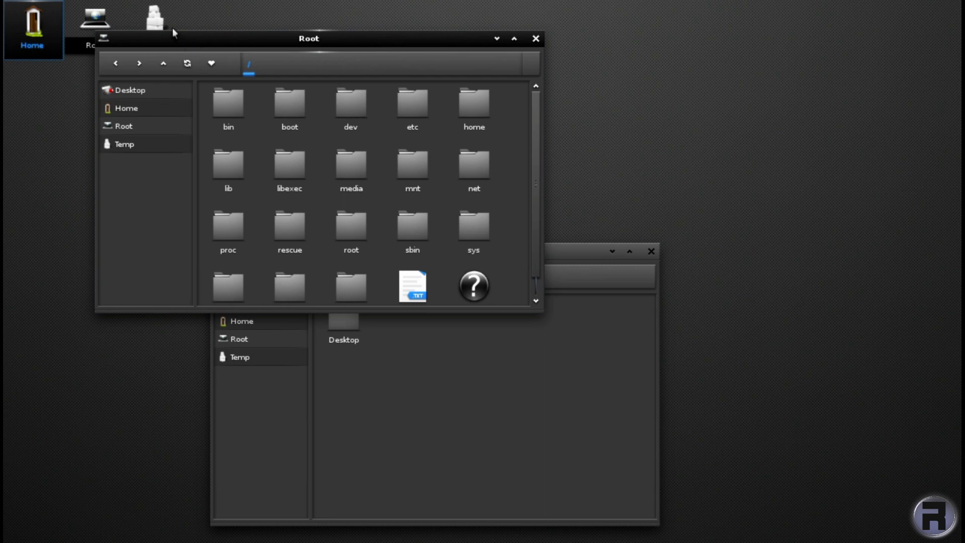
{"action": "left_click_drag", "start_coordinate": [170, 29], "coordinate": [122, 64]}
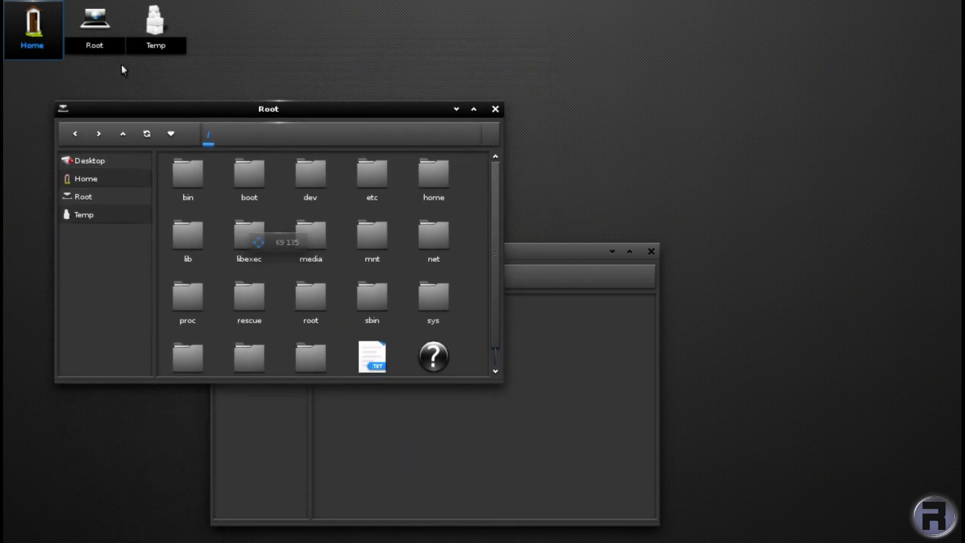
{"action": "double_click", "coordinate": [149, 31]}
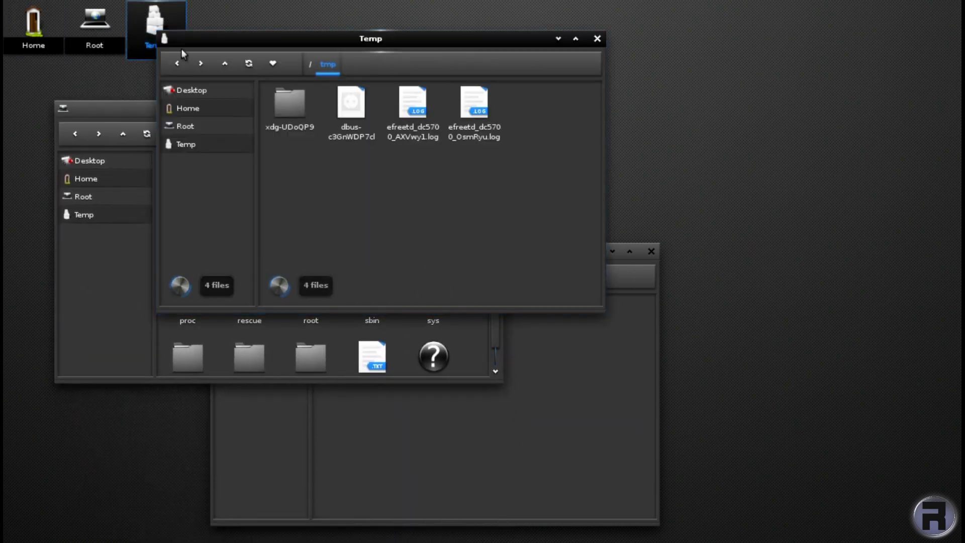
{"action": "left_click_drag", "start_coordinate": [443, 49], "coordinate": [683, 28]}
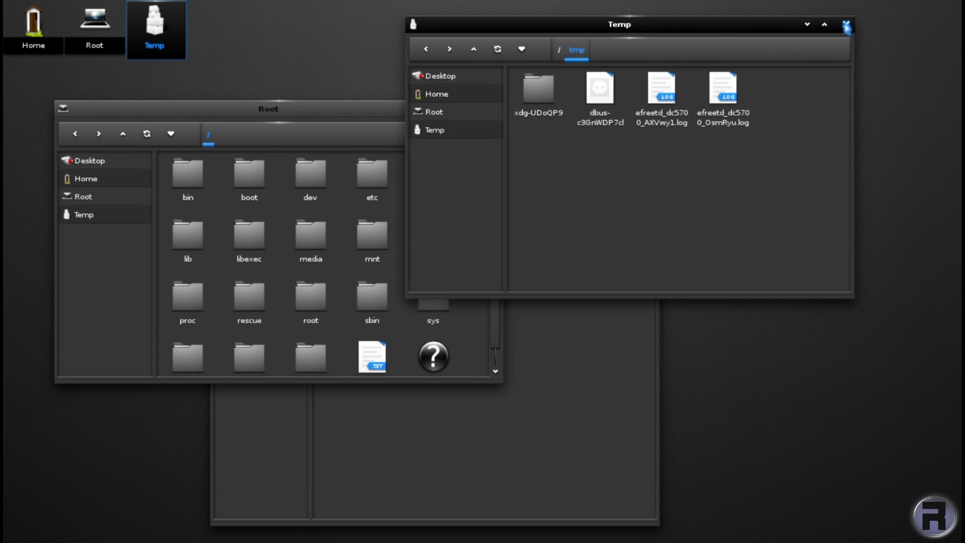
{"action": "left_click", "coordinate": [846, 24]}
{"action": "left_click", "coordinate": [495, 109]}
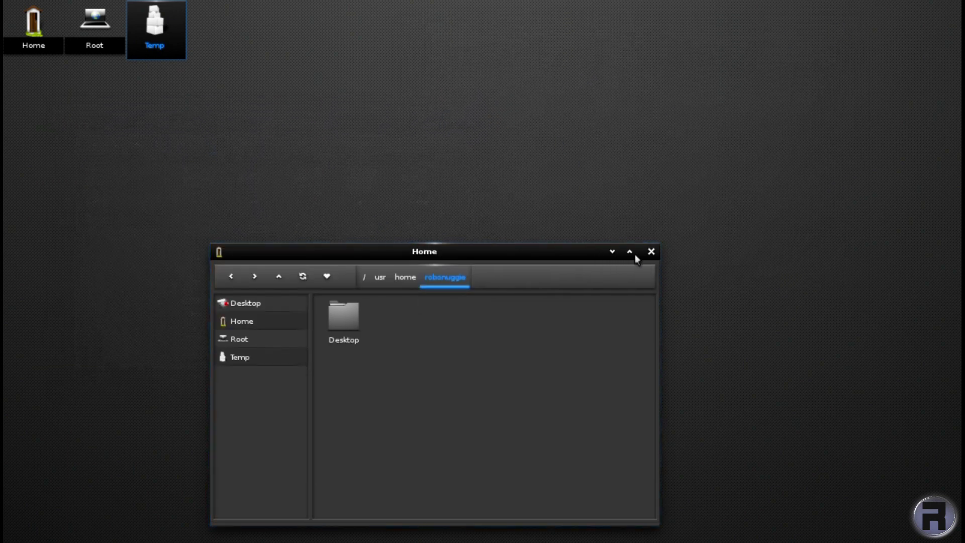
{"action": "left_click", "coordinate": [651, 252]}
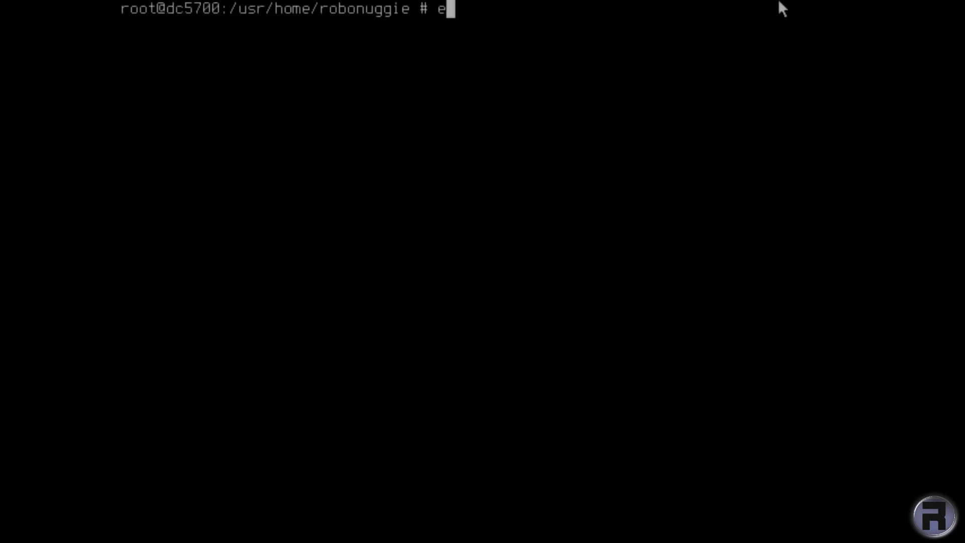
Open /etc/fstab in ee and insert a new line after the swap entry
{"action": "type", "text": "/fstab"}
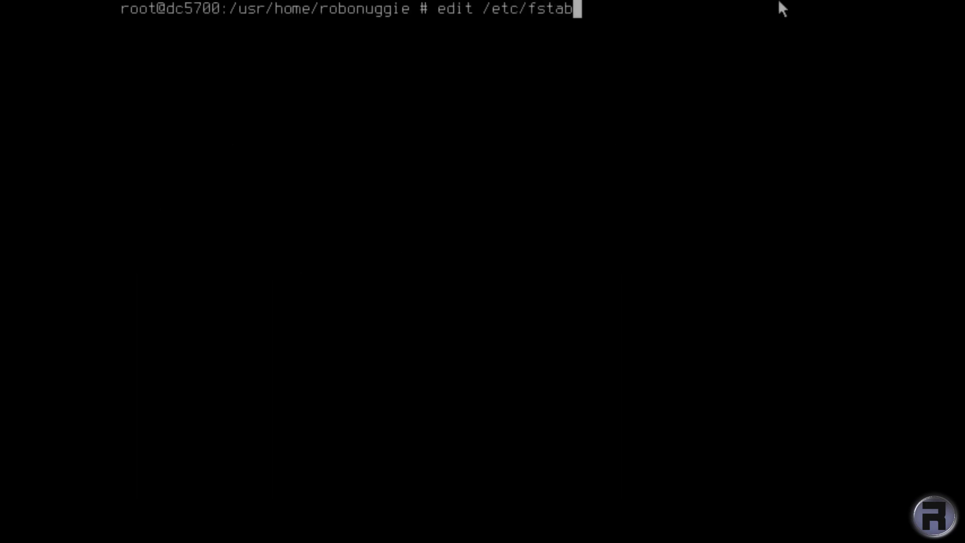
{"action": "key", "text": "Return"}
{"action": "key", "text": "Down"}
{"action": "key", "text": "Down"}
{"action": "key", "text": "Right"}
{"action": "key", "text": "Right"}
{"action": "key", "text": "Right"}
{"action": "key", "text": "Right"}
{"action": "key", "text": "Right"}
{"action": "key", "text": "Right"}
{"action": "key", "text": "Right"}
{"action": "key", "text": "Right"}
{"action": "key", "text": "Right"}
{"action": "key", "text": "Right"}
{"action": "key", "text": "Right"}
{"action": "key", "text": "Right"}
{"action": "key", "text": "Right"}
{"action": "key", "text": "Right"}
{"action": "key", "text": "Right"}
{"action": "key", "text": "Right"}
{"action": "key", "text": "Right"}
{"action": "key", "text": "Right"}
{"action": "key", "text": "Right"}
{"action": "key", "text": "Right"}
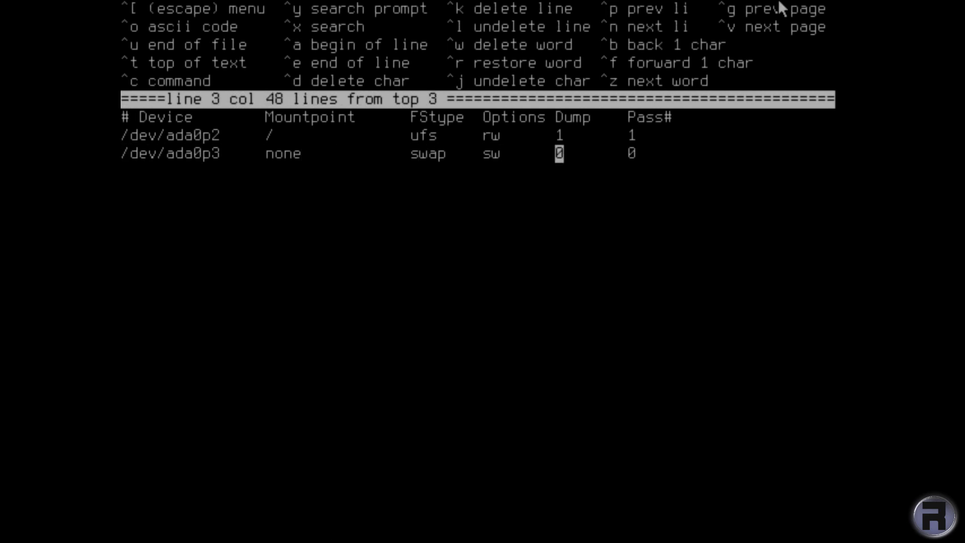
{"action": "key", "text": "Return"}
Enter the proc line: proc, /proc, procfs, rw, 0, 0
{"action": "type", "text": "proc"}
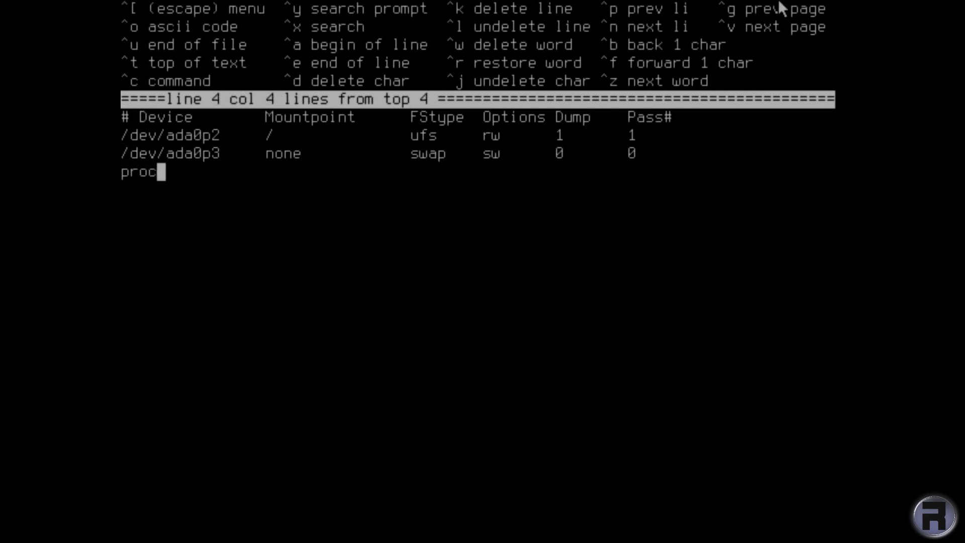
{"action": "key", "text": "Tab"}
{"action": "key", "text": "Tab"}
{"action": "type", "text": "/proc"}
{"action": "key", "text": "Tab"}
{"action": "key", "text": "Tab"}
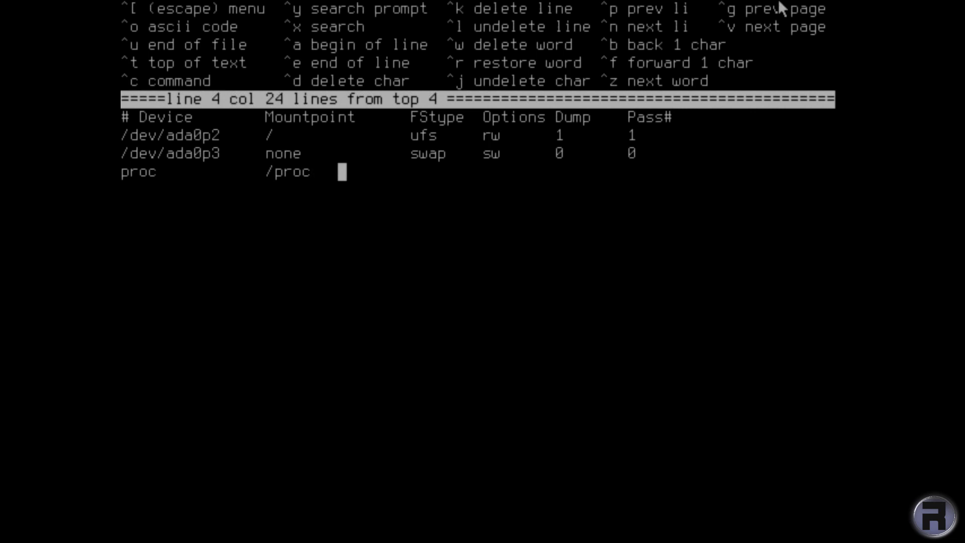
{"action": "type", "text": "procfs"}
{"action": "key", "text": "Tab"}
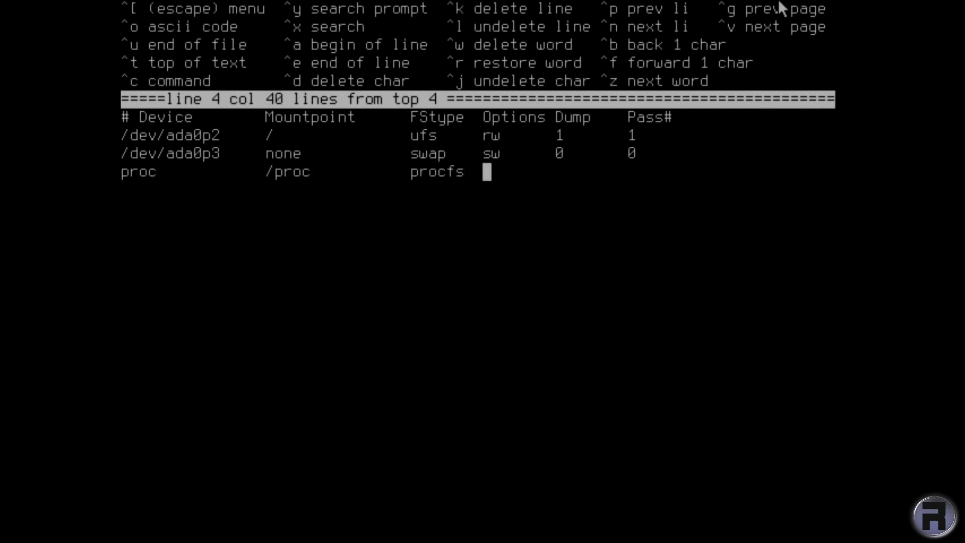
{"action": "type", "text": "rw"}
{"action": "key", "text": "Tab"}
{"action": "type", "text": "0"}
{"action": "key", "text": "Tab"}
{"action": "type", "text": "0"}
{"action": "key", "text": "Return"}
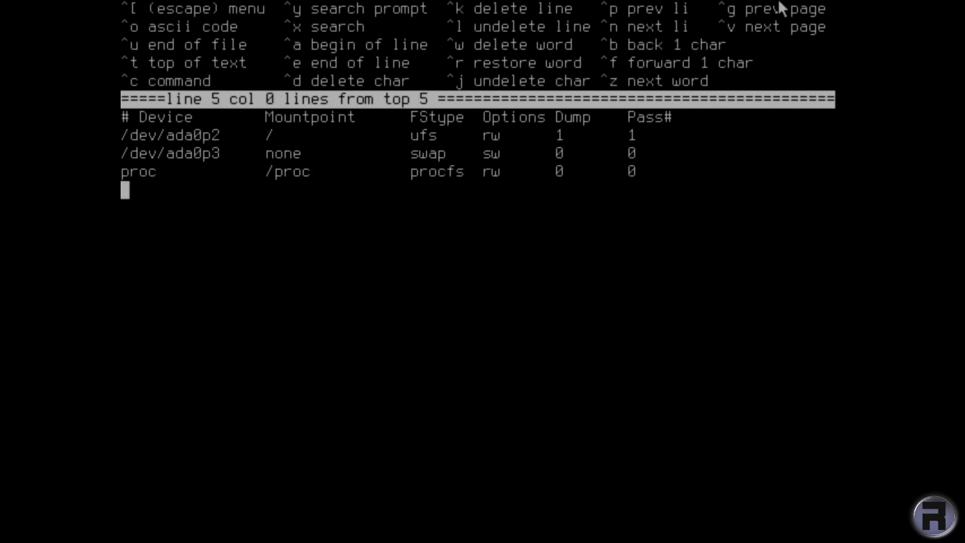
Save /etc/fstab and leave the editor
{"action": "key", "text": "Escape"}
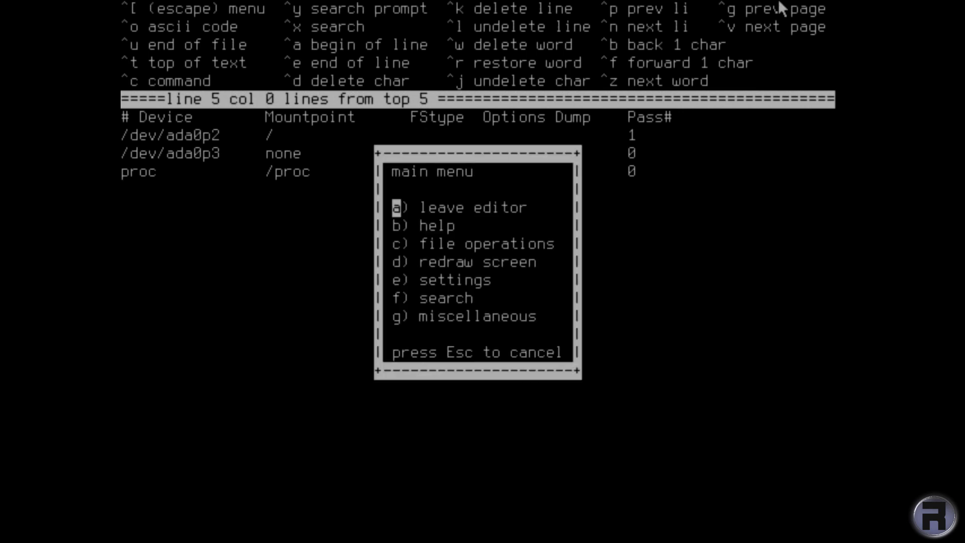
{"action": "key", "text": "a"}
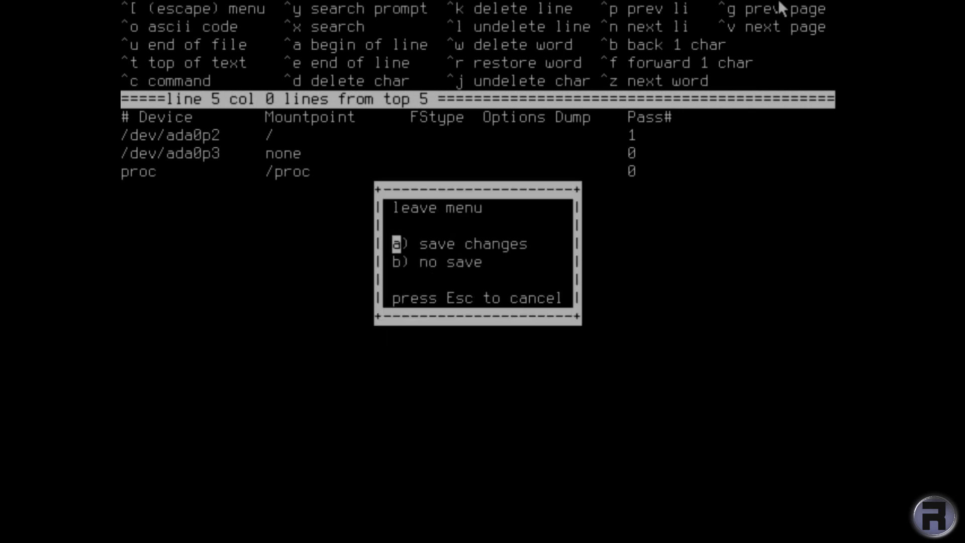
{"action": "key", "text": "a"}
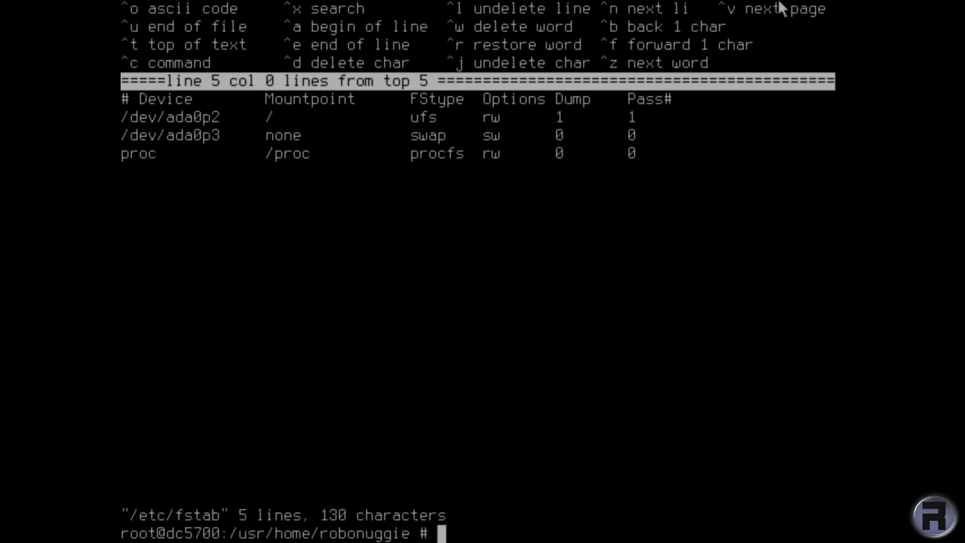
Run mount -a, then sysrc dbus_enable="YES" and sysrc slim_enable="YES"
{"action": "type", "text": "mount "}
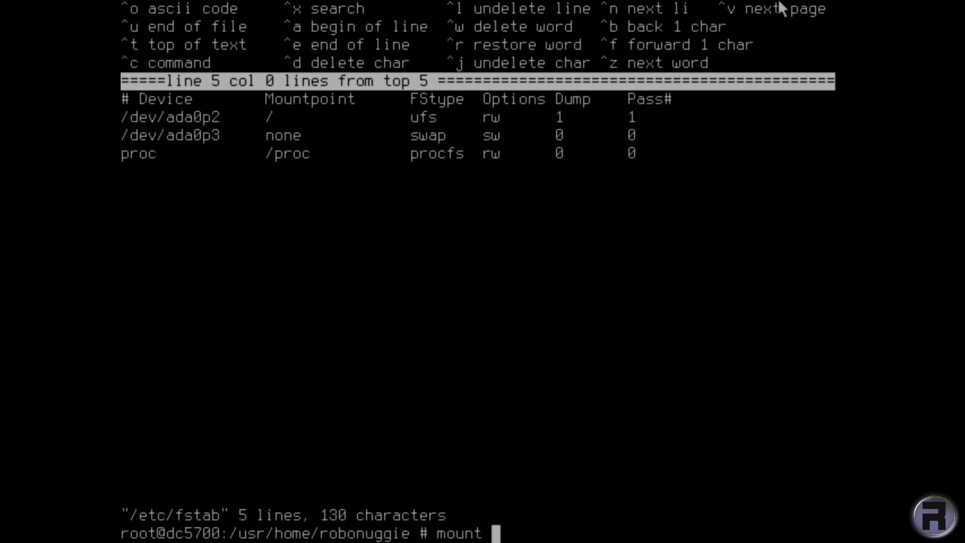
{"action": "type", "text": "-a"}
{"action": "key", "text": "Return"}
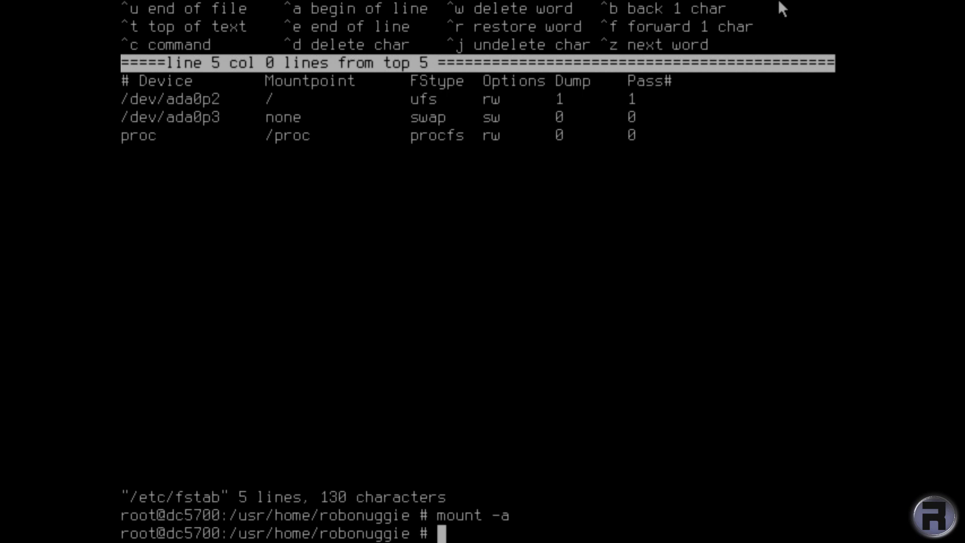
{"action": "type", "text": "sys"}
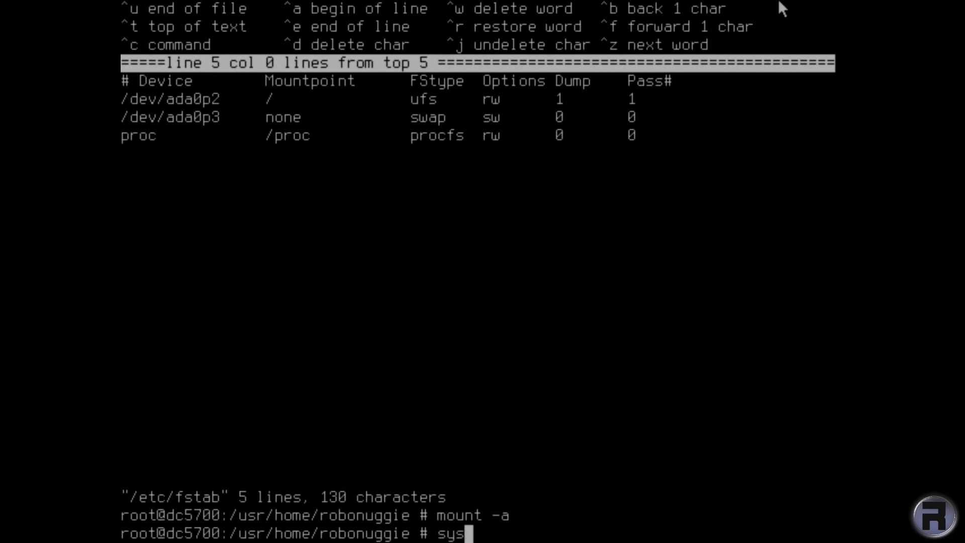
{"action": "type", "text": "rc dbus_e"}
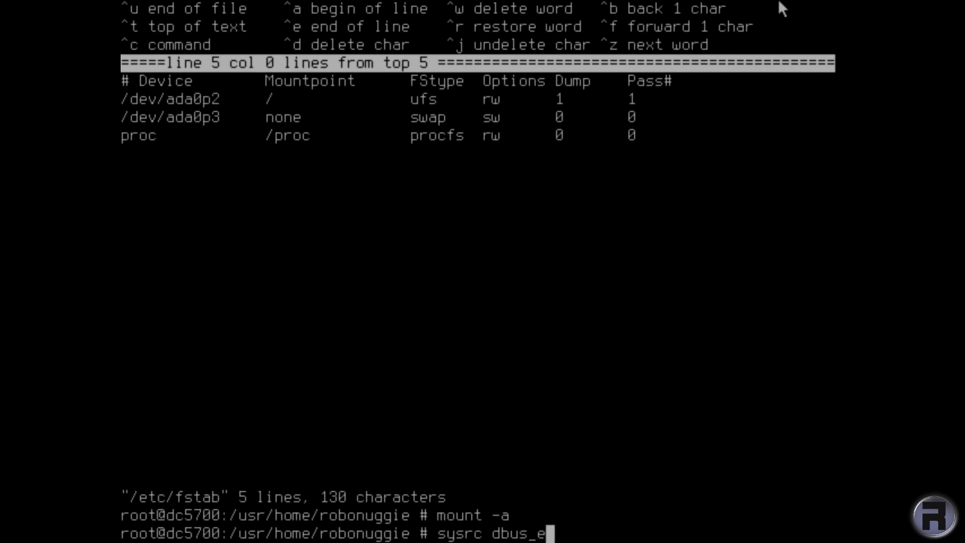
{"action": "type", "text": "nable=\"YES\""}
{"action": "key", "text": "Return"}
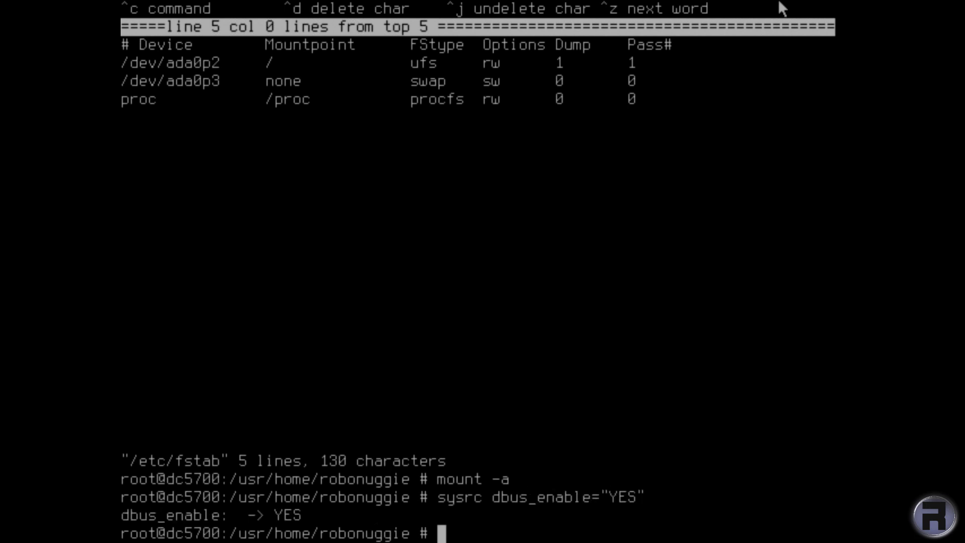
{"action": "type", "text": "sysrc "}
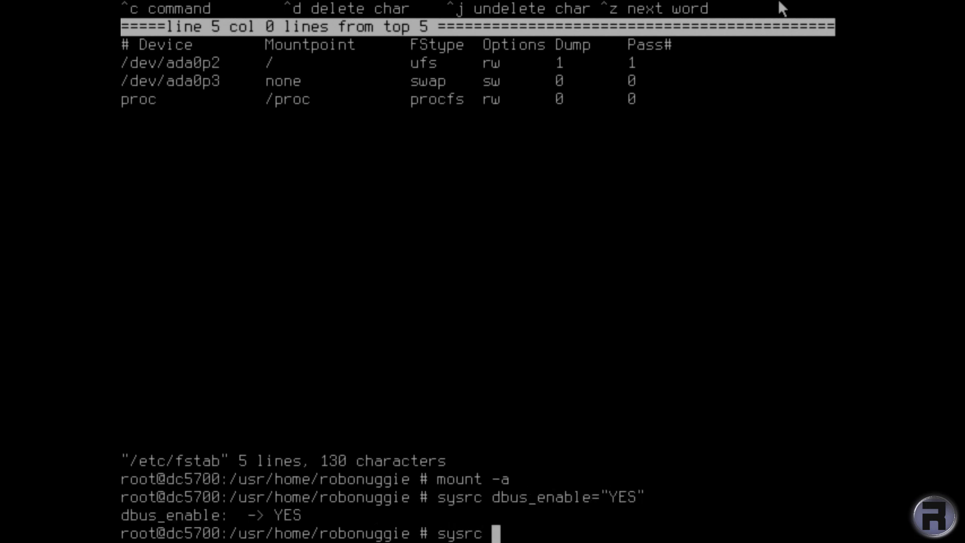
{"action": "type", "text": "slim_"}
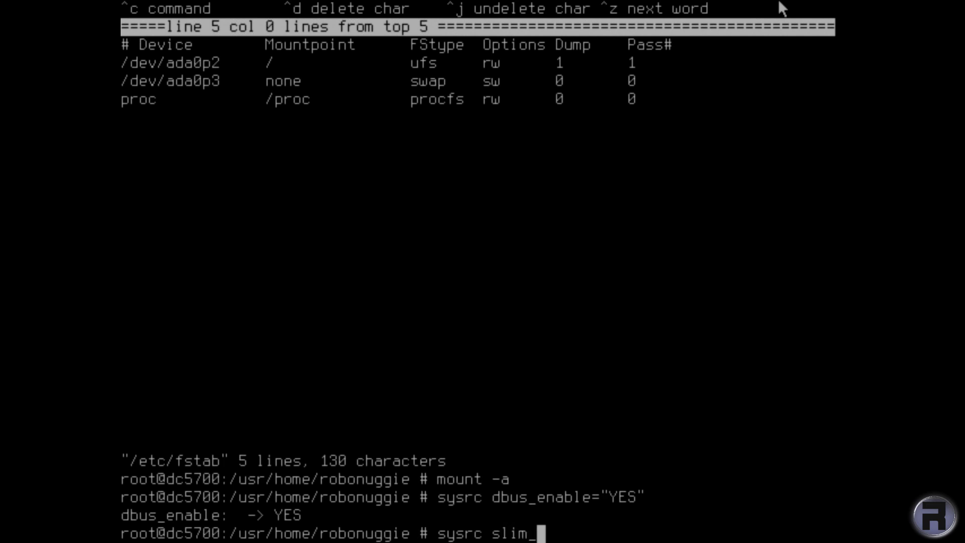
{"action": "type", "text": "enable=\"YES\""}
{"action": "key", "text": "Return"}
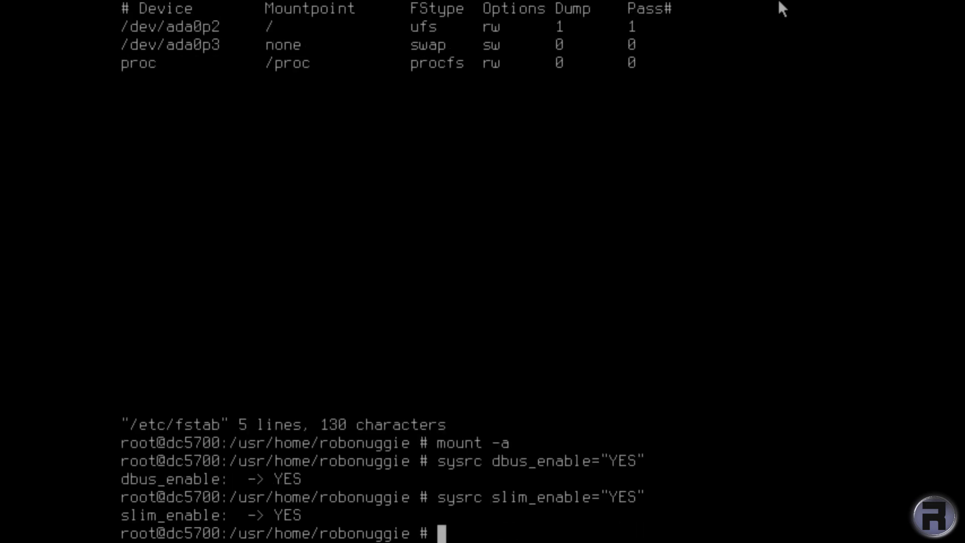
Install gimp, firefox and leafpad with pkg, confirming the 60 packages
{"action": "type", "text": "pkg"}
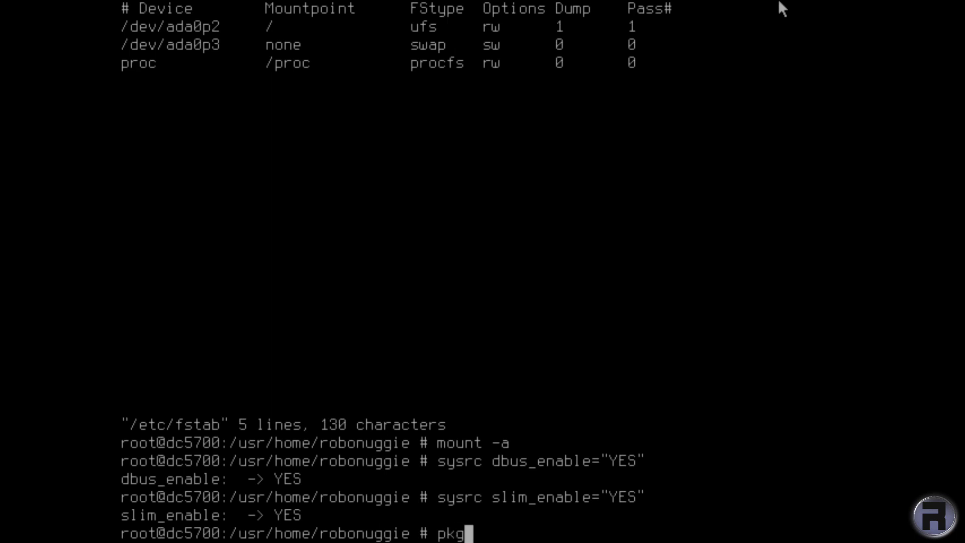
{"action": "type", "text": " install gimp "}
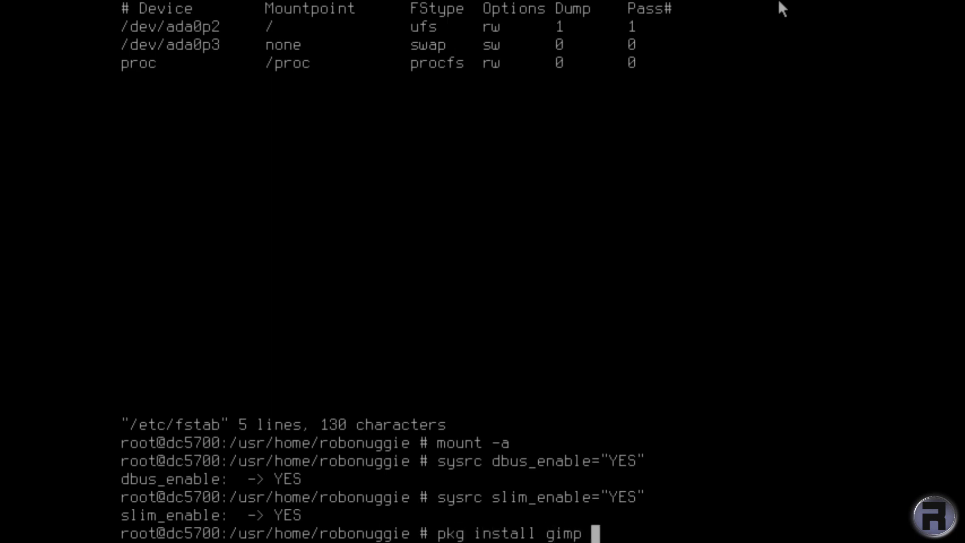
{"action": "type", "text": "firefox "}
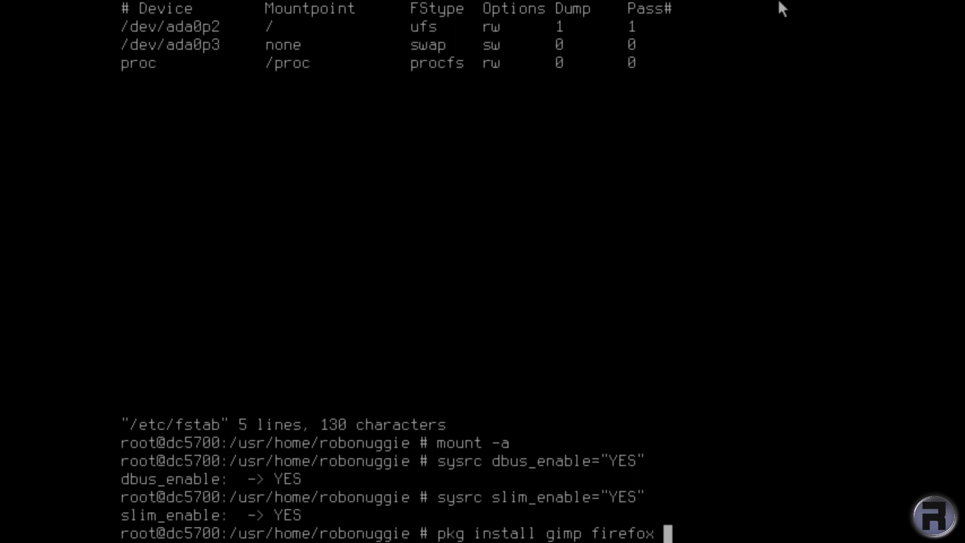
{"action": "type", "text": "leafpad"}
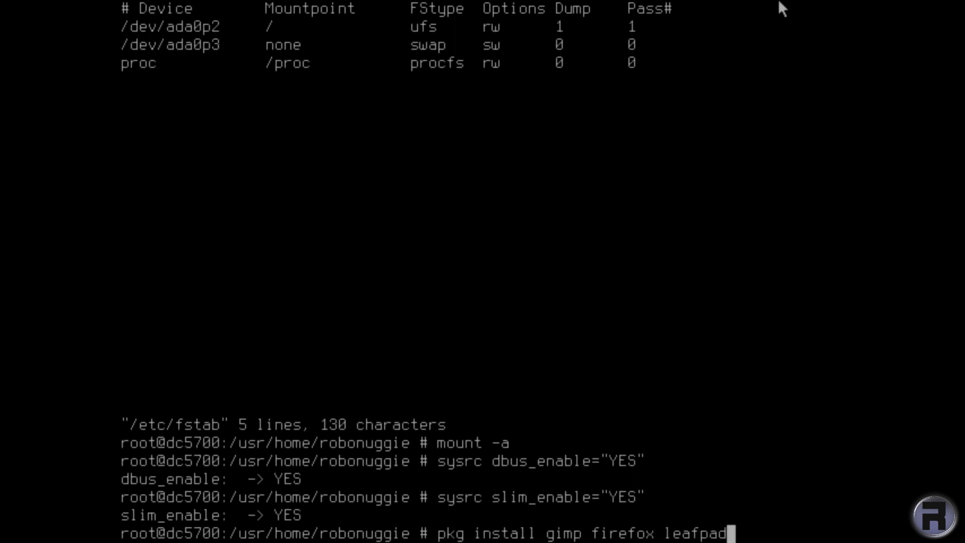
{"action": "key", "text": "Return"}
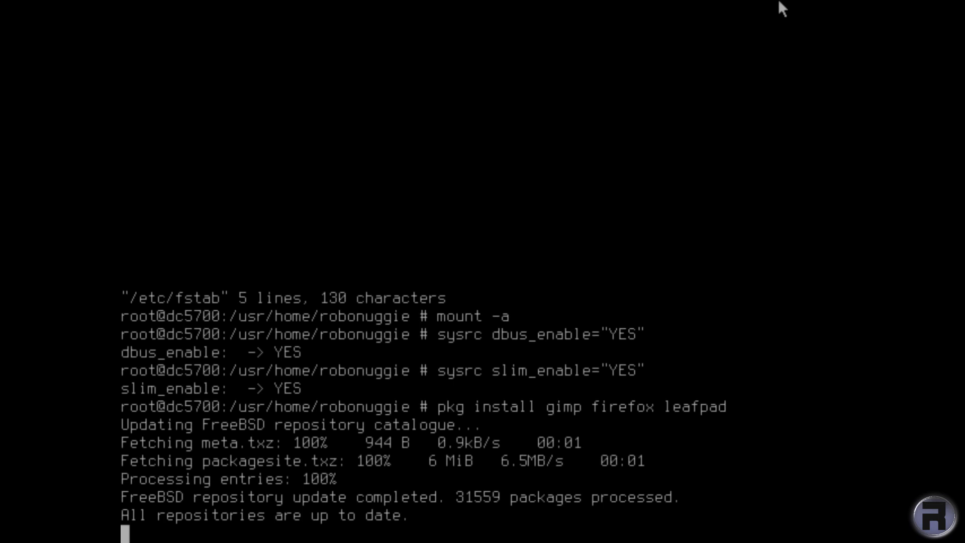
{"action": "type", "text": "y"}
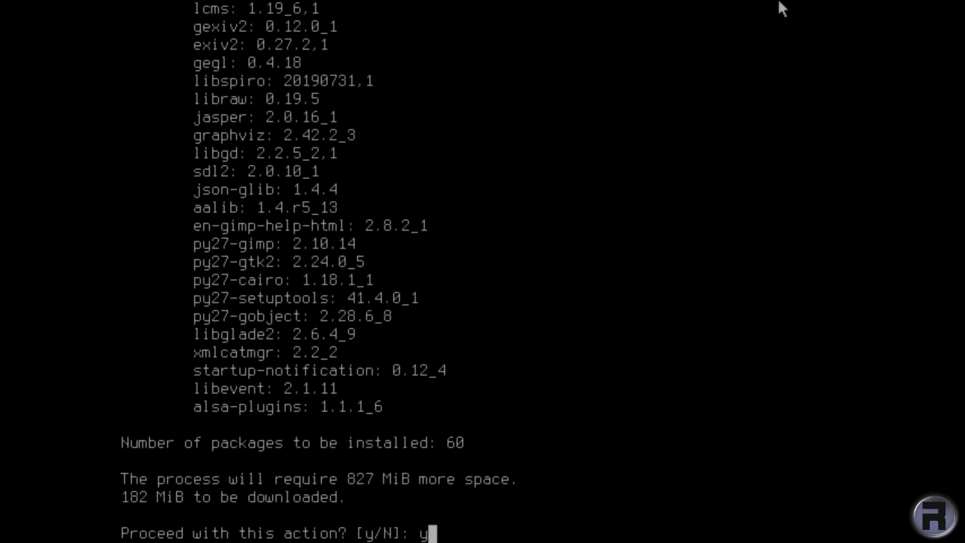
{"action": "key", "text": "Return"}
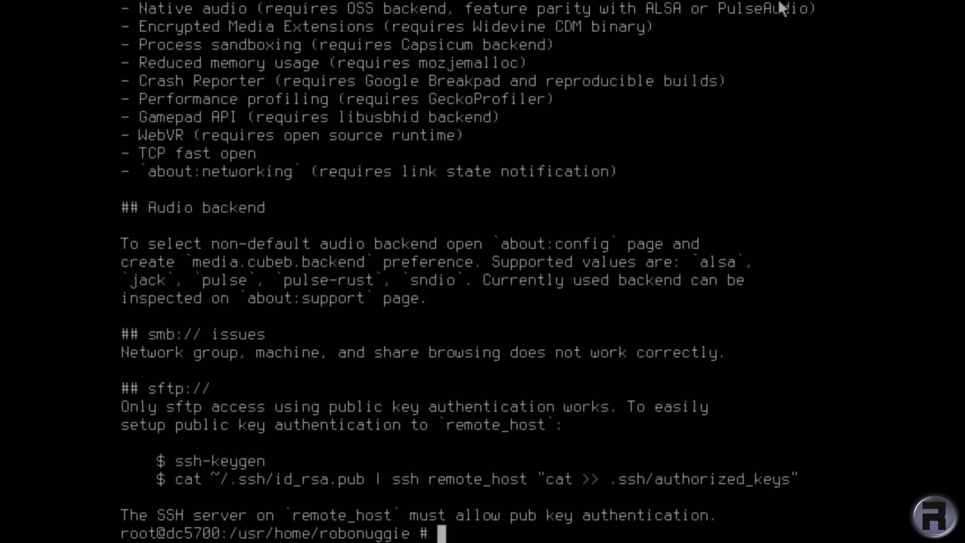
Install ecrire and e17-modules with pkg, confirming the 9 packages
{"action": "type", "text": "pkg "}
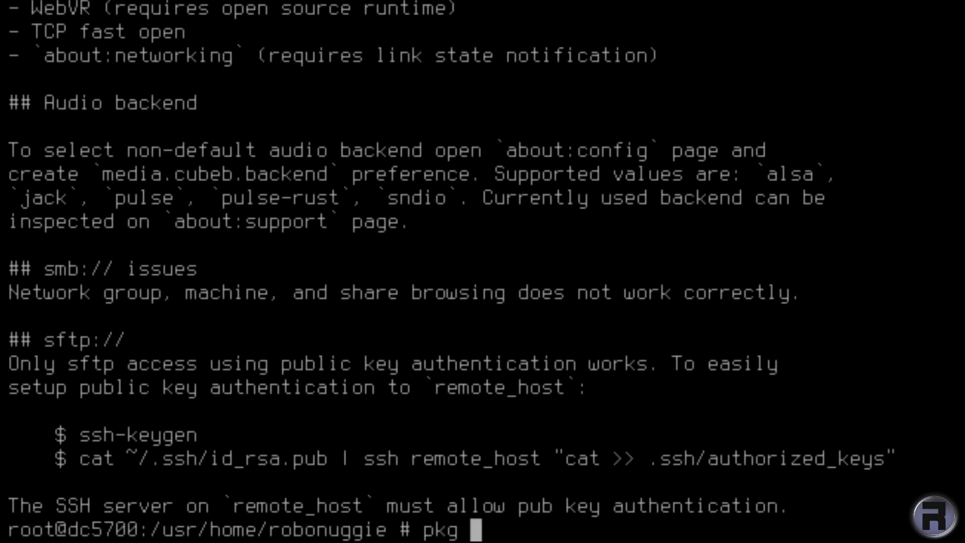
{"action": "type", "text": "install "}
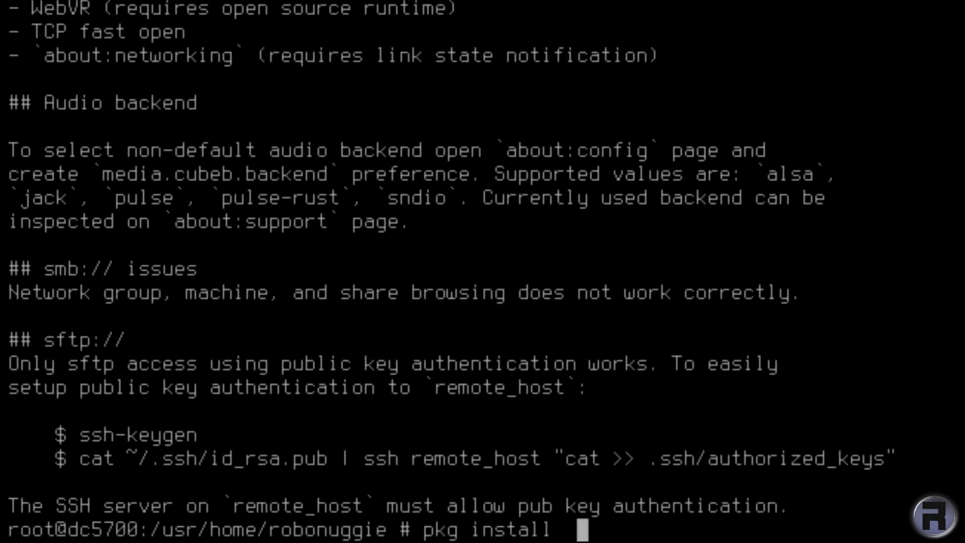
{"action": "type", "text": " ecri"}
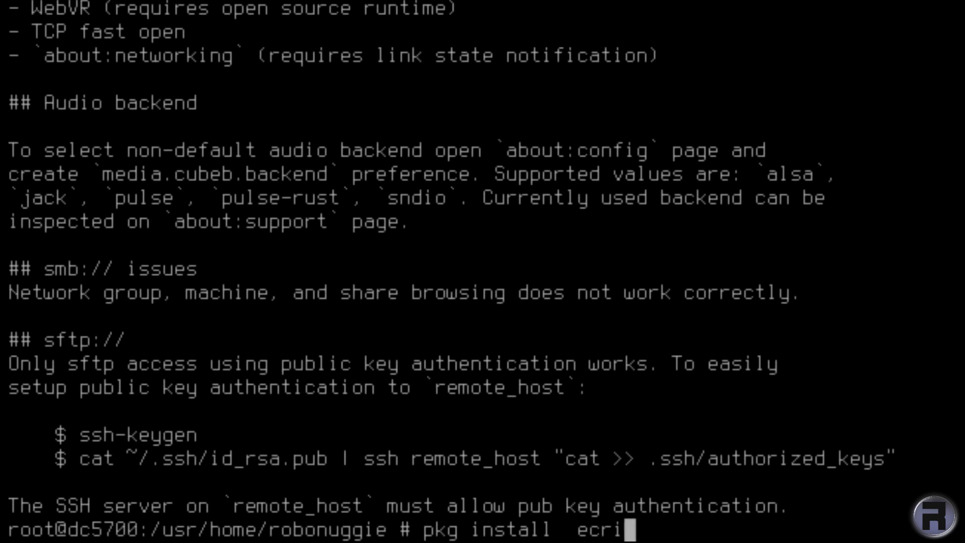
{"action": "type", "text": "re"}
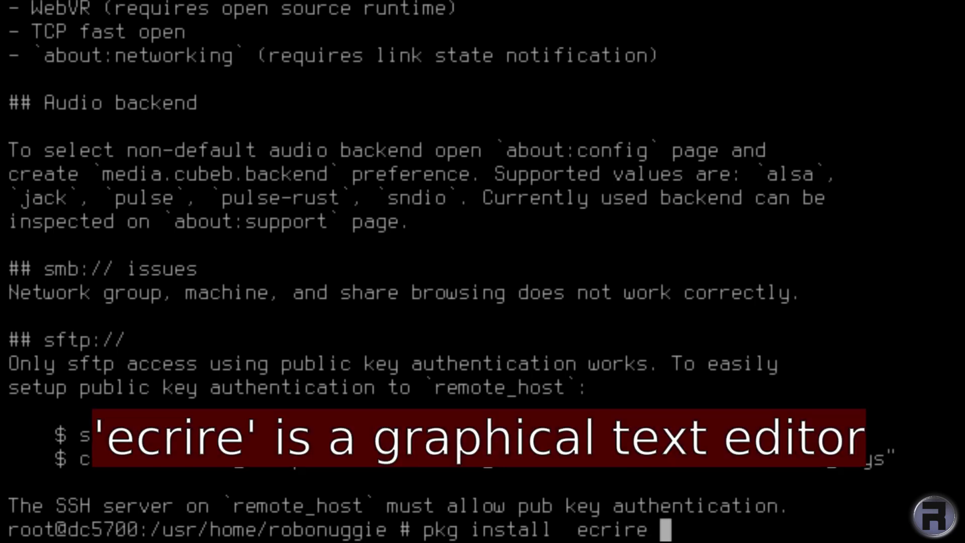
{"action": "type", "text": " e1"}
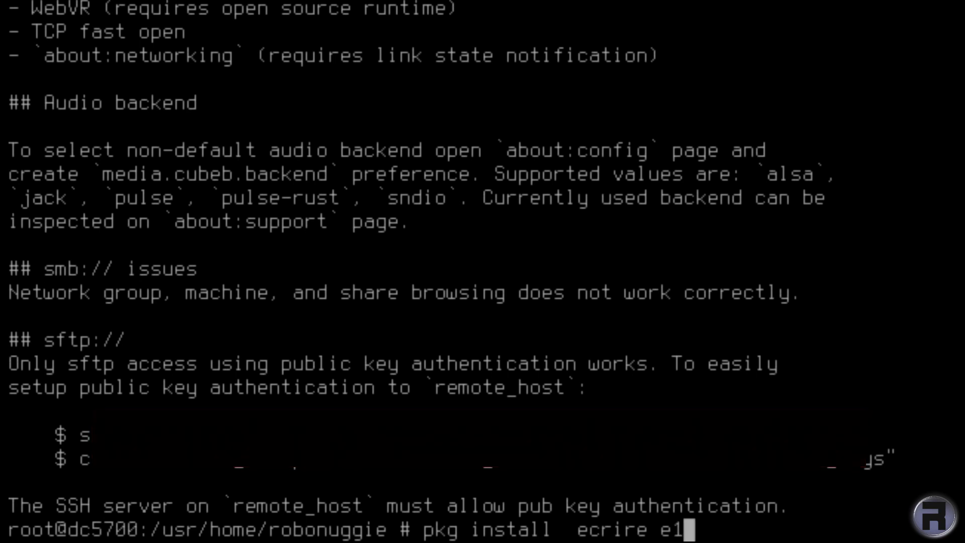
{"action": "type", "text": "7-modul"}
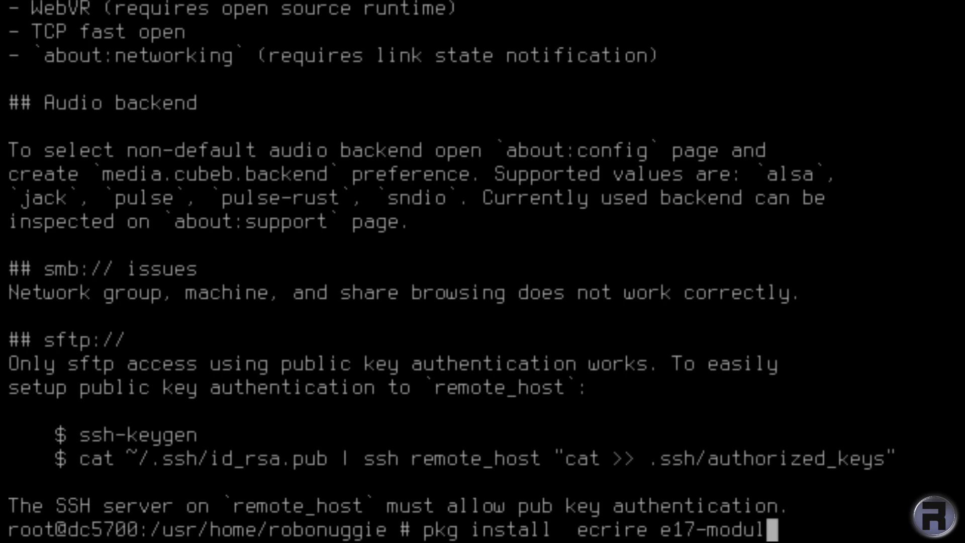
{"action": "type", "text": "es"}
{"action": "key", "text": "Return"}
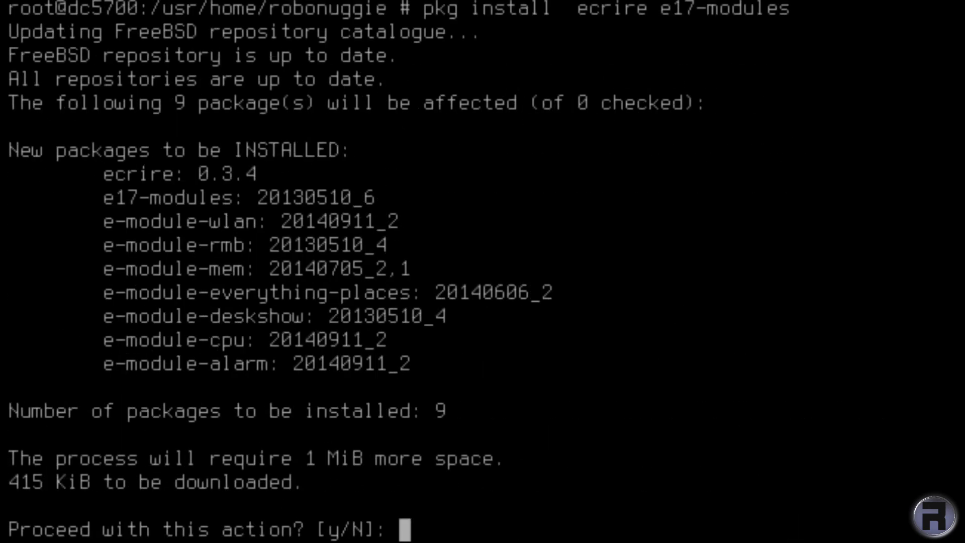
{"action": "type", "text": "y"}
{"action": "key", "text": "Return"}
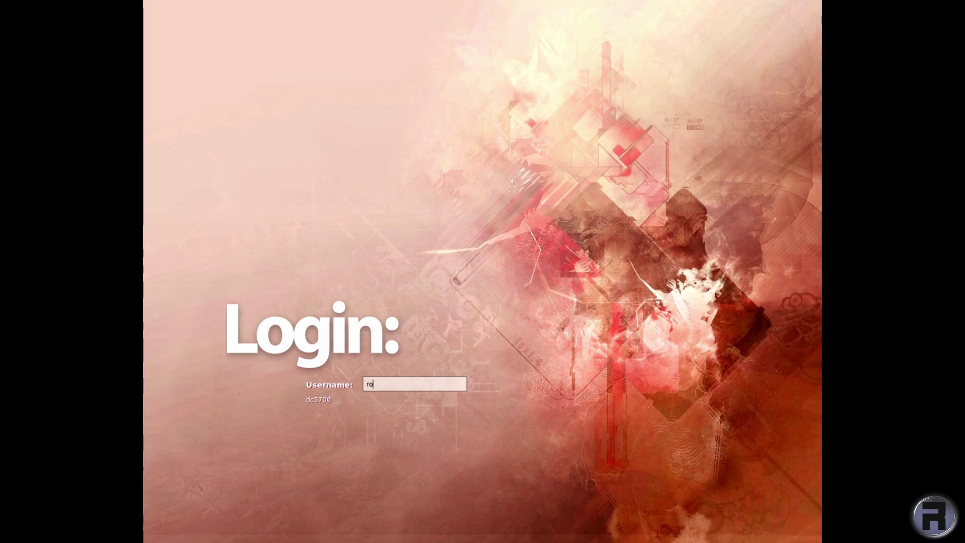
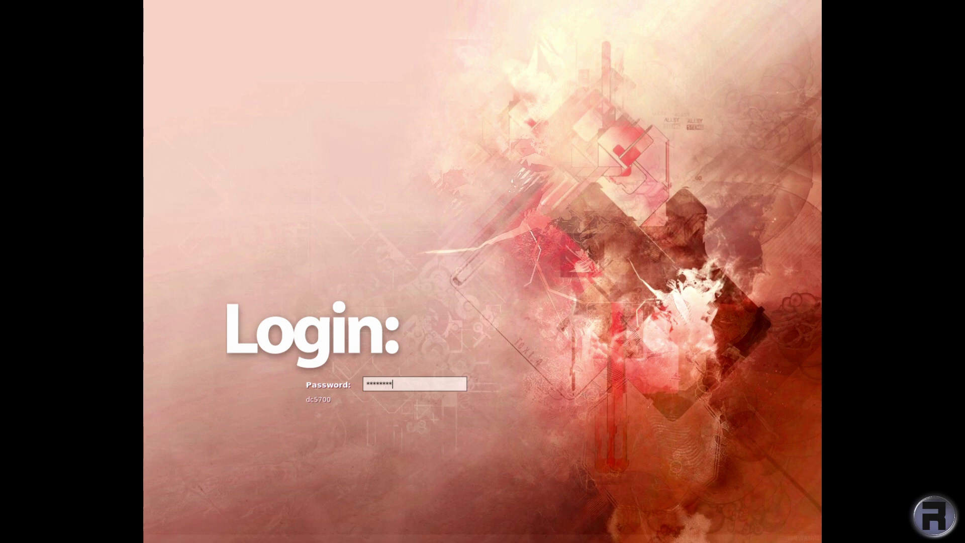
Enter the account password in SLiM's Password field and submit it to log in
{"action": "key", "text": "Return"}
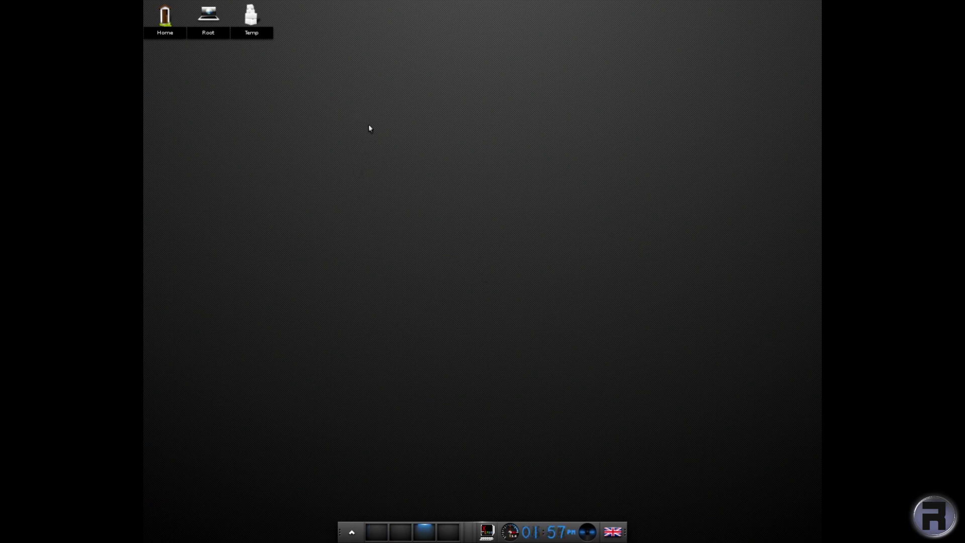
Open the Main menu from the desktop and move down through its top-level entries
{"action": "left_click", "coordinate": [395, 186]}
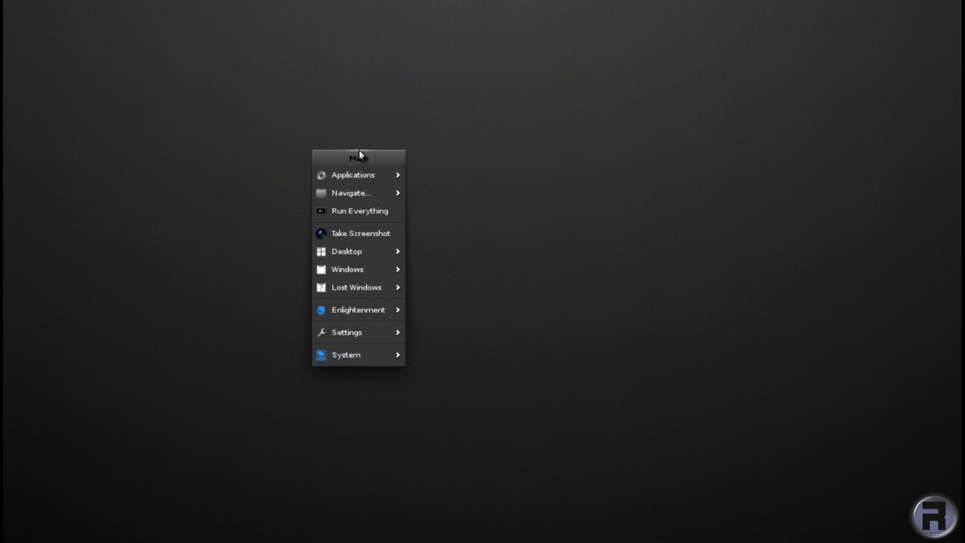
{"action": "mouse_move", "coordinate": [354, 177]}
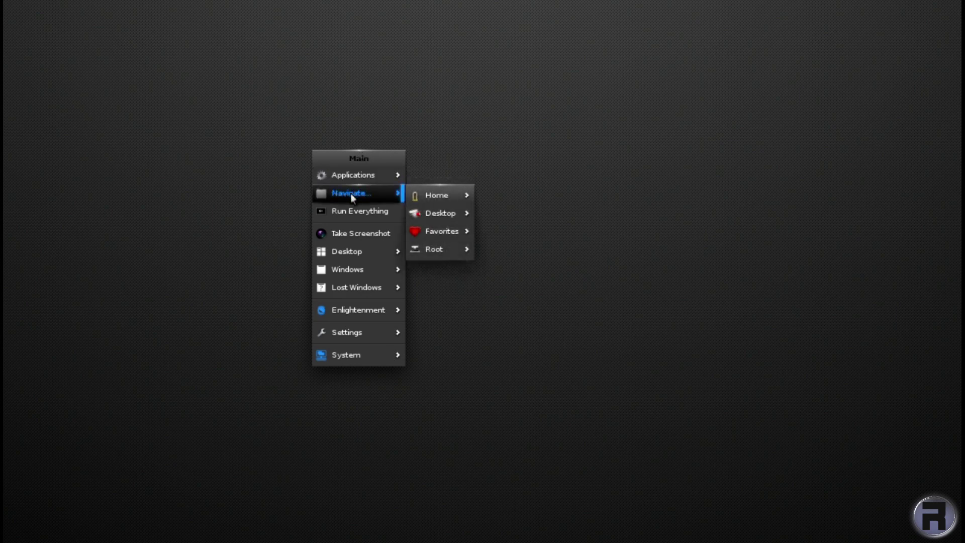
{"action": "mouse_move", "coordinate": [349, 252]}
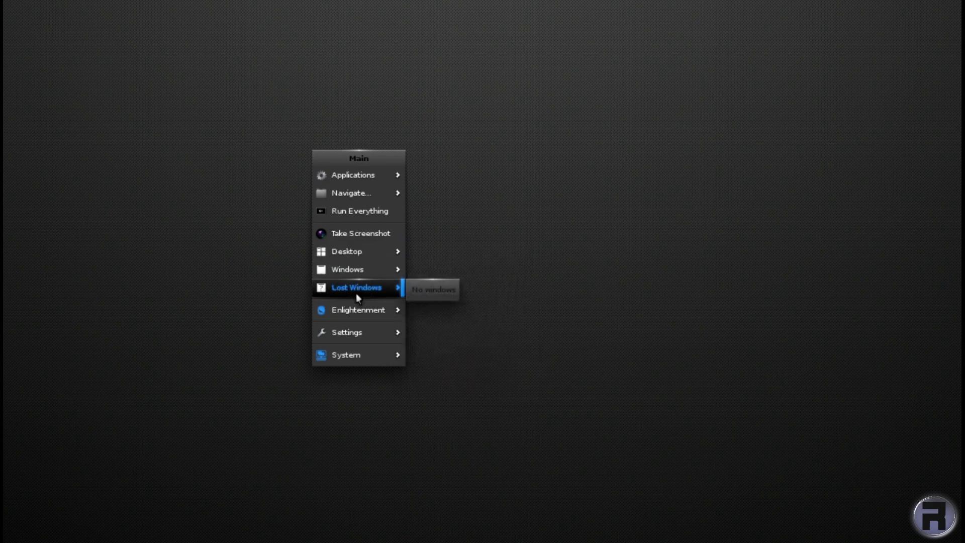
{"action": "mouse_move", "coordinate": [357, 312]}
{"action": "mouse_move", "coordinate": [359, 355]}
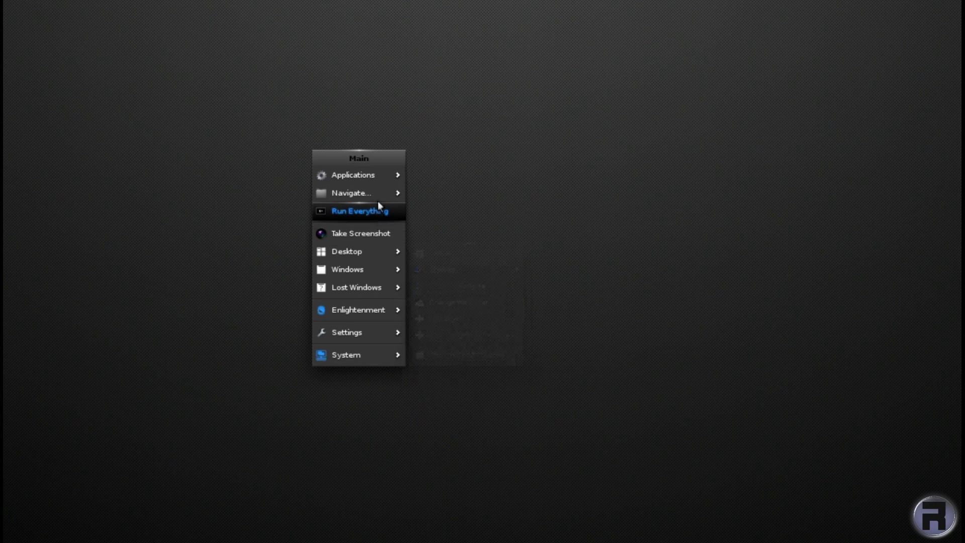
Browse the Applications and Navigate submenus, including Ecrire, Leafpad, GIMP and Emixer
{"action": "mouse_move", "coordinate": [445, 179]}
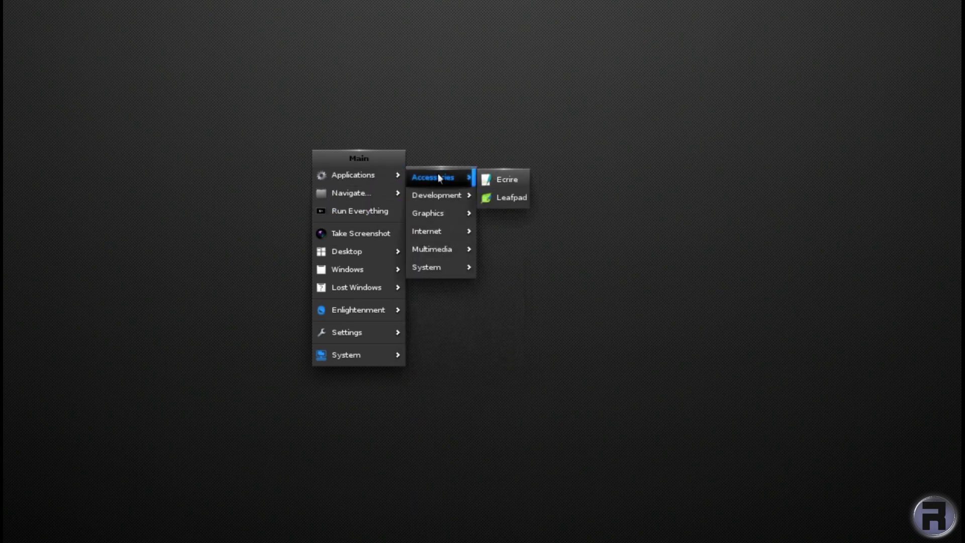
{"action": "mouse_move", "coordinate": [430, 196]}
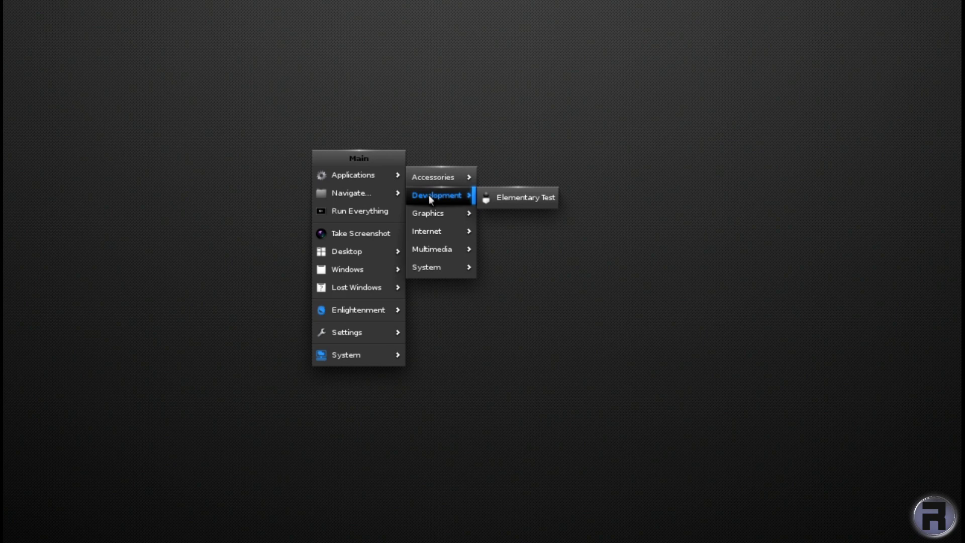
{"action": "mouse_move", "coordinate": [430, 215]}
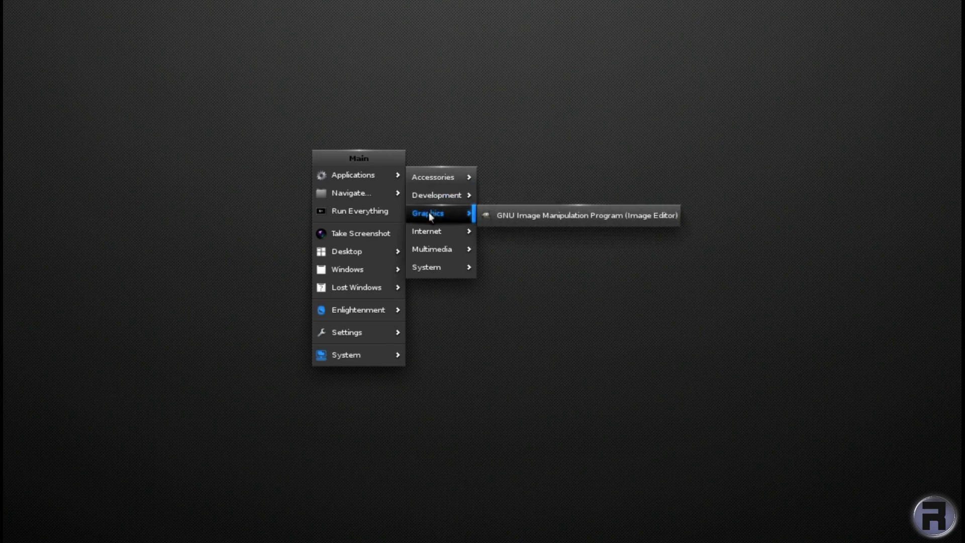
{"action": "mouse_move", "coordinate": [424, 234]}
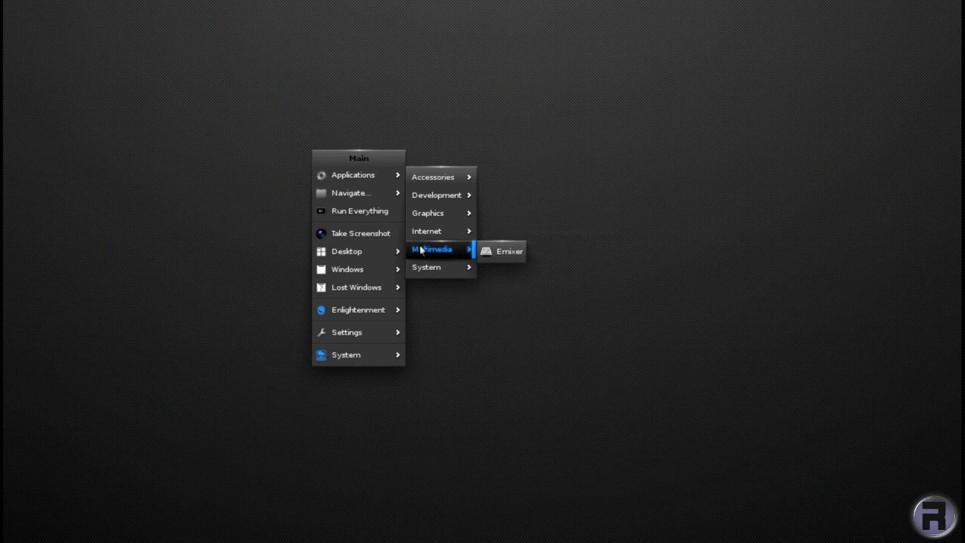
{"action": "mouse_move", "coordinate": [419, 268]}
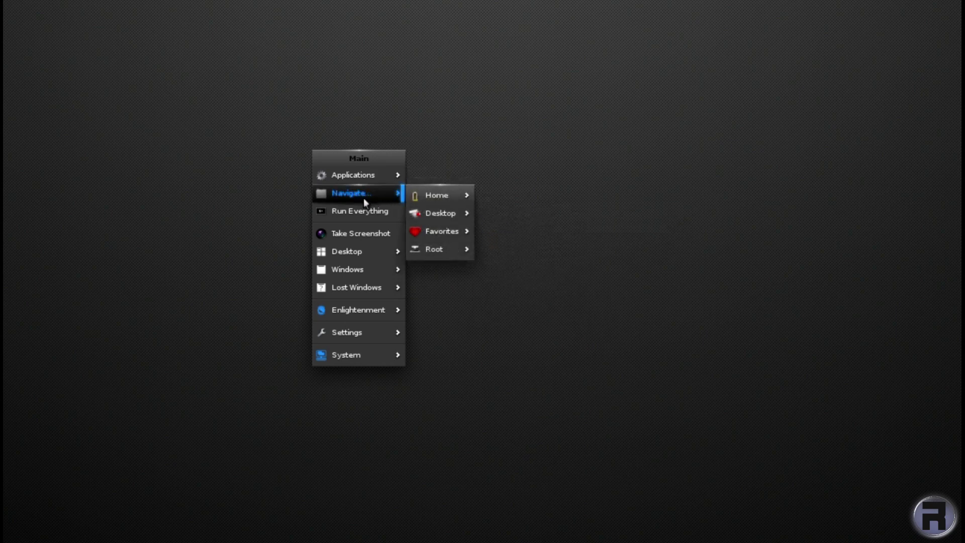
{"action": "mouse_move", "coordinate": [491, 197]}
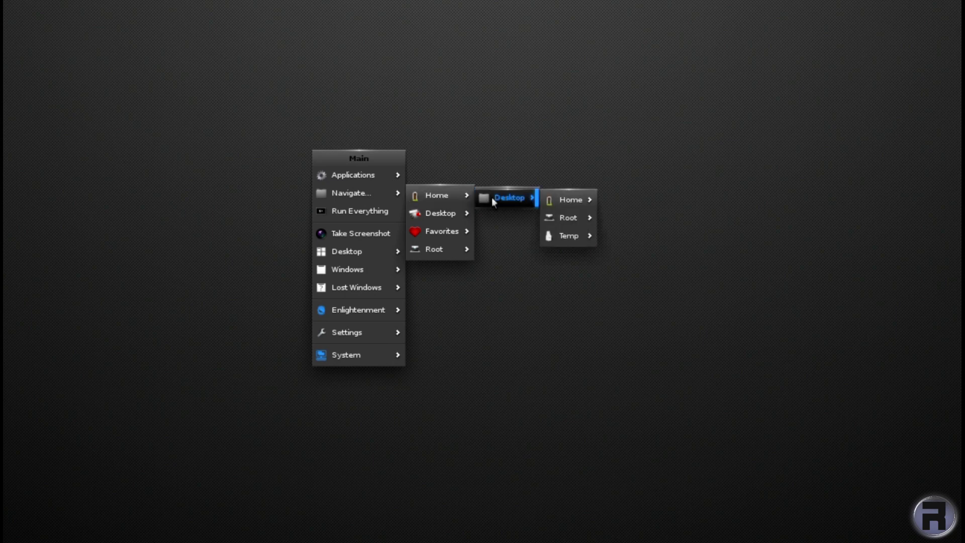
{"action": "mouse_move", "coordinate": [544, 236]}
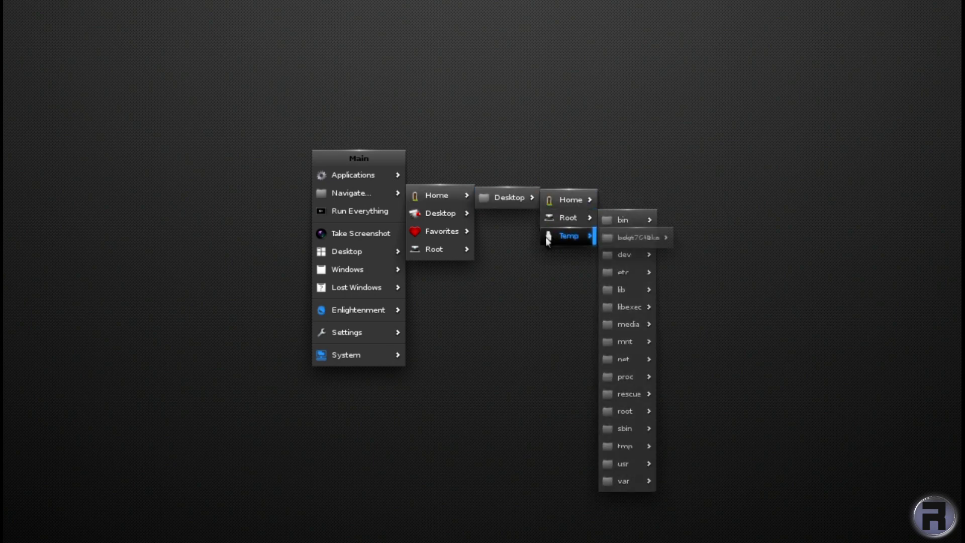
{"action": "mouse_move", "coordinate": [467, 216]}
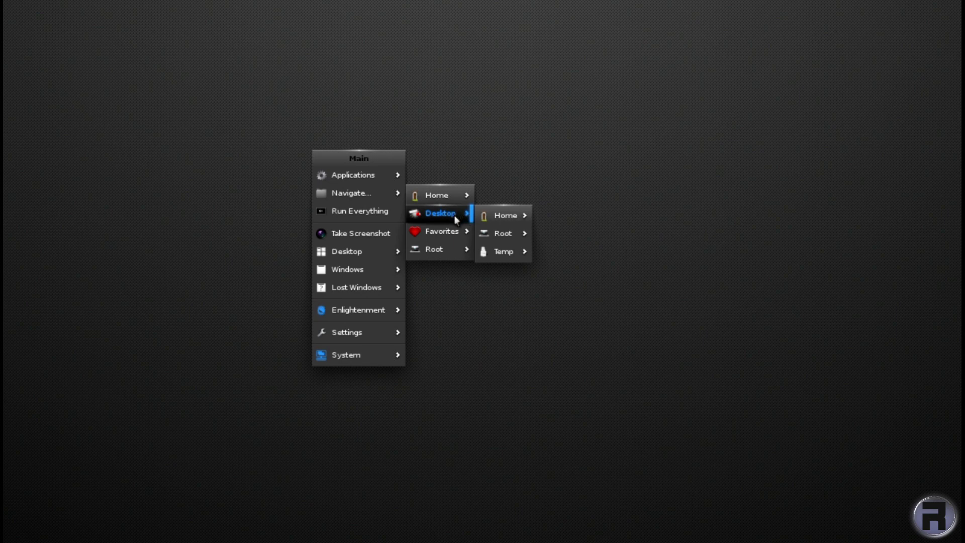
{"action": "mouse_move", "coordinate": [493, 252]}
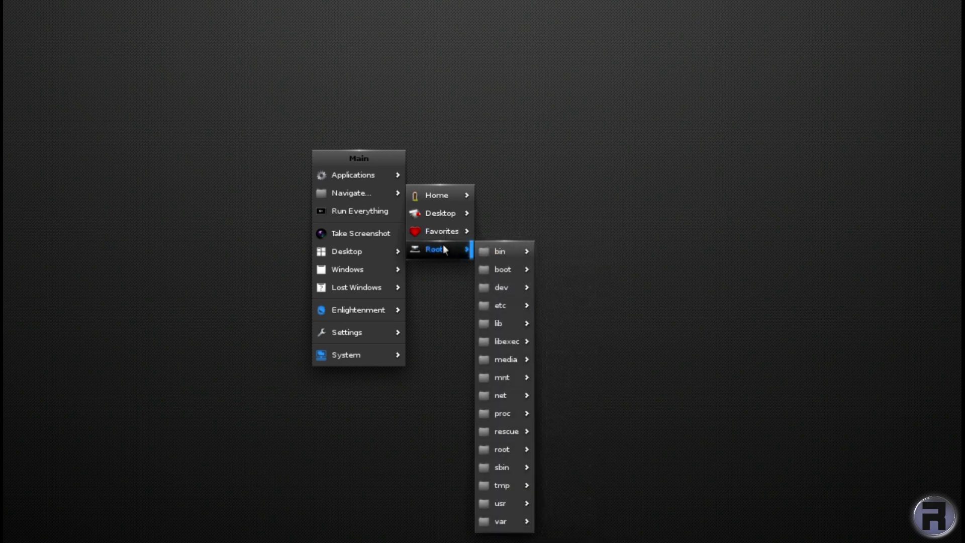
{"action": "mouse_move", "coordinate": [474, 342]}
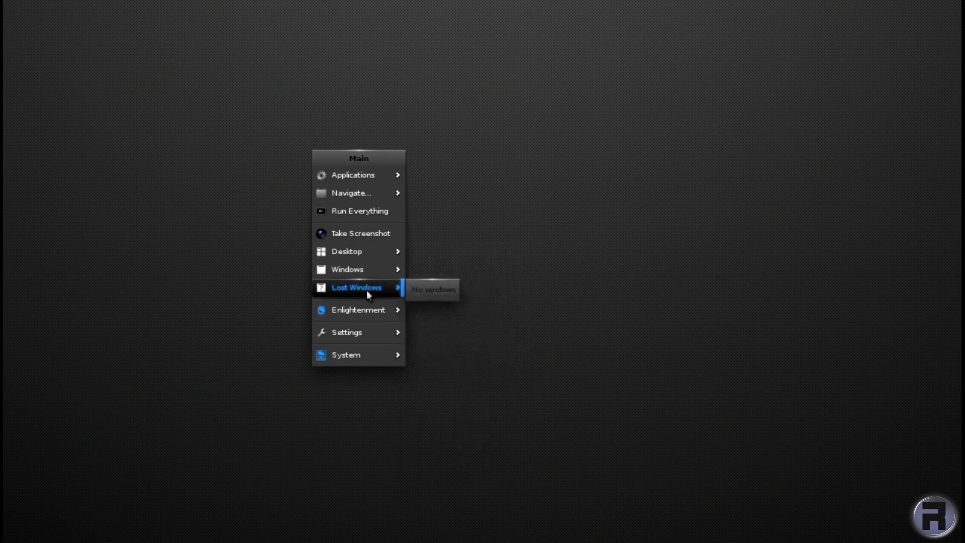
Use Desktop > Add Bryce in the Main menu to place a Bryce bar on the right edge
{"action": "mouse_move", "coordinate": [366, 312]}
{"action": "mouse_move", "coordinate": [362, 334]}
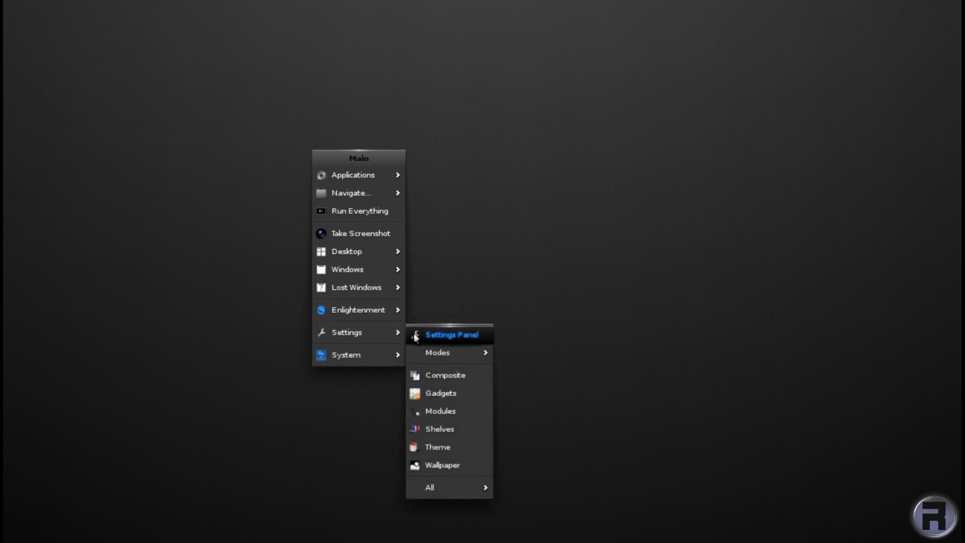
{"action": "mouse_move", "coordinate": [431, 351]}
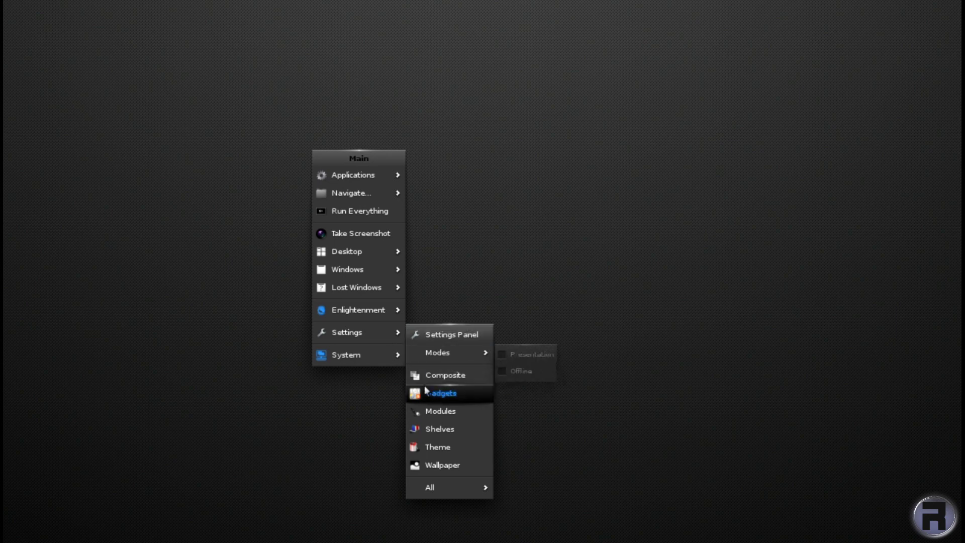
{"action": "mouse_move", "coordinate": [412, 489]}
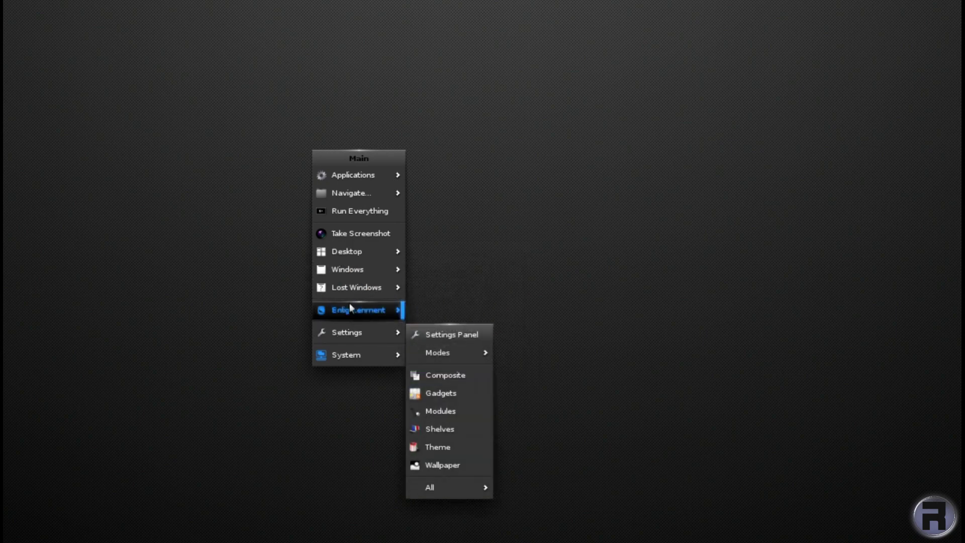
{"action": "mouse_move", "coordinate": [340, 196]}
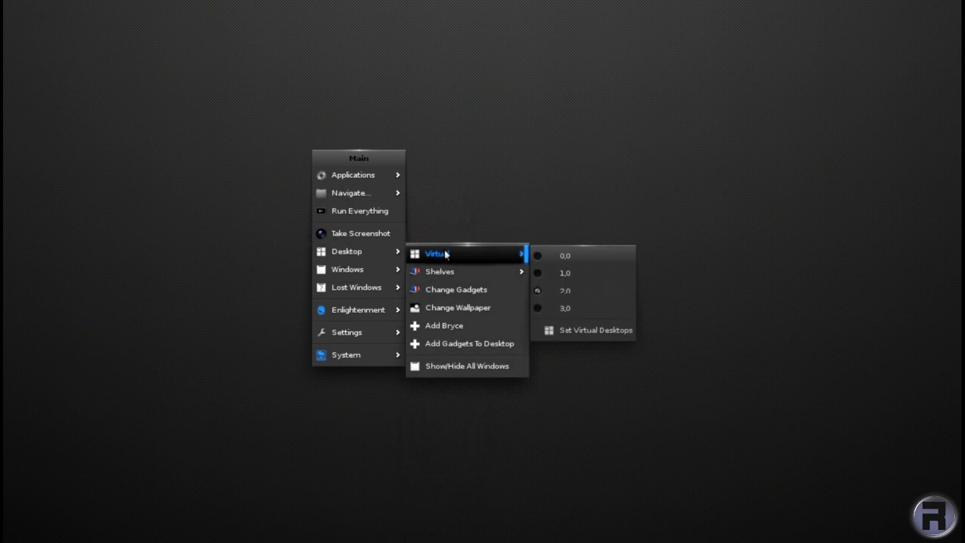
{"action": "left_click", "coordinate": [431, 327]}
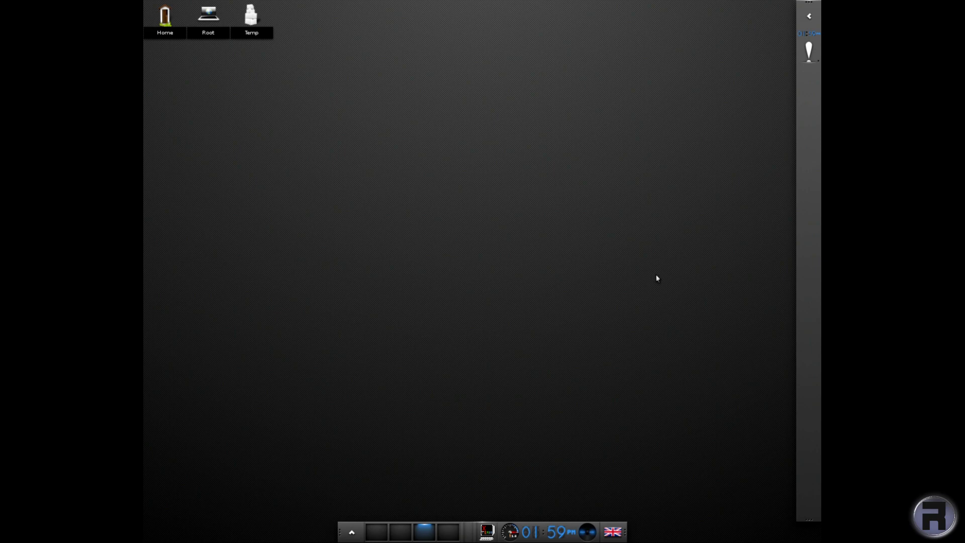
Remove the right-edge Bryce shelf through its right-click menu
{"action": "right_click", "coordinate": [806, 95]}
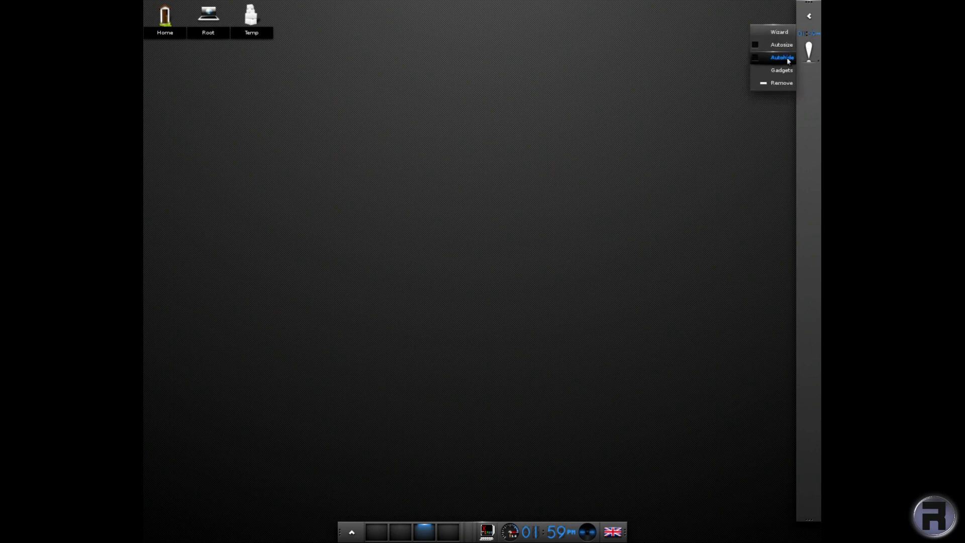
{"action": "left_click", "coordinate": [782, 83]}
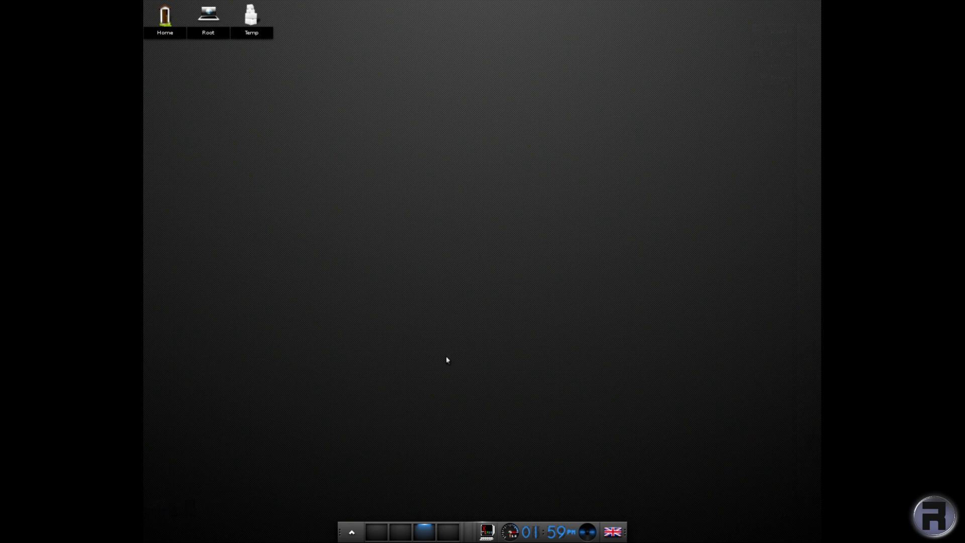
{"action": "left_click", "coordinate": [426, 217]}
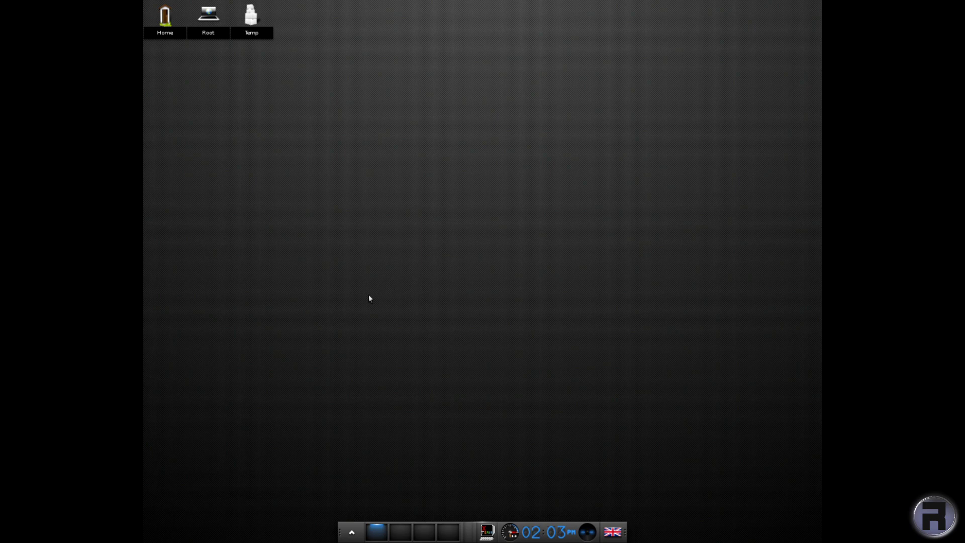
Bring the Main menu back up over the empty desktop, clicking several spots near its centre
{"action": "left_click", "coordinate": [388, 190]}
{"action": "left_click", "coordinate": [386, 174]}
{"action": "left_click", "coordinate": [397, 164]}
{"action": "left_click", "coordinate": [420, 196]}
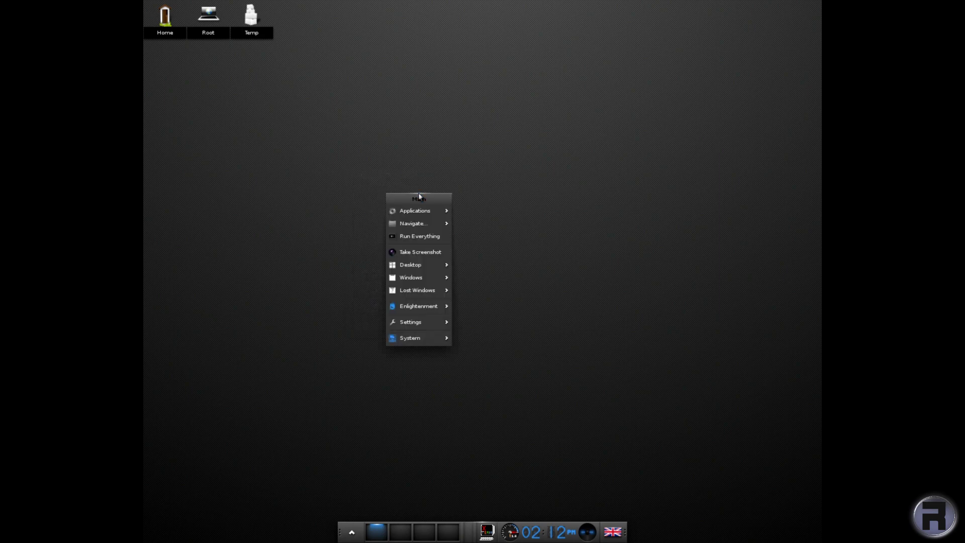
{"action": "left_click", "coordinate": [415, 188]}
{"action": "left_click", "coordinate": [413, 187]}
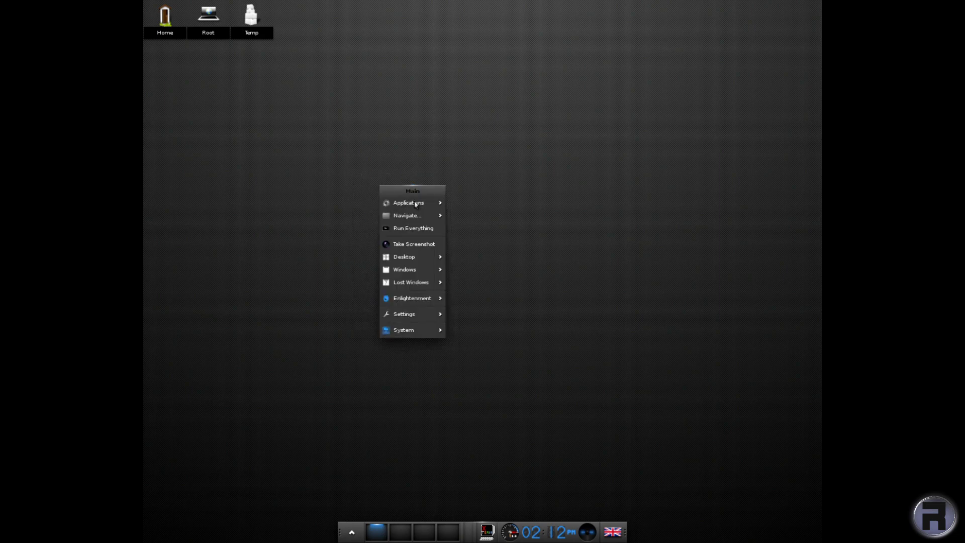